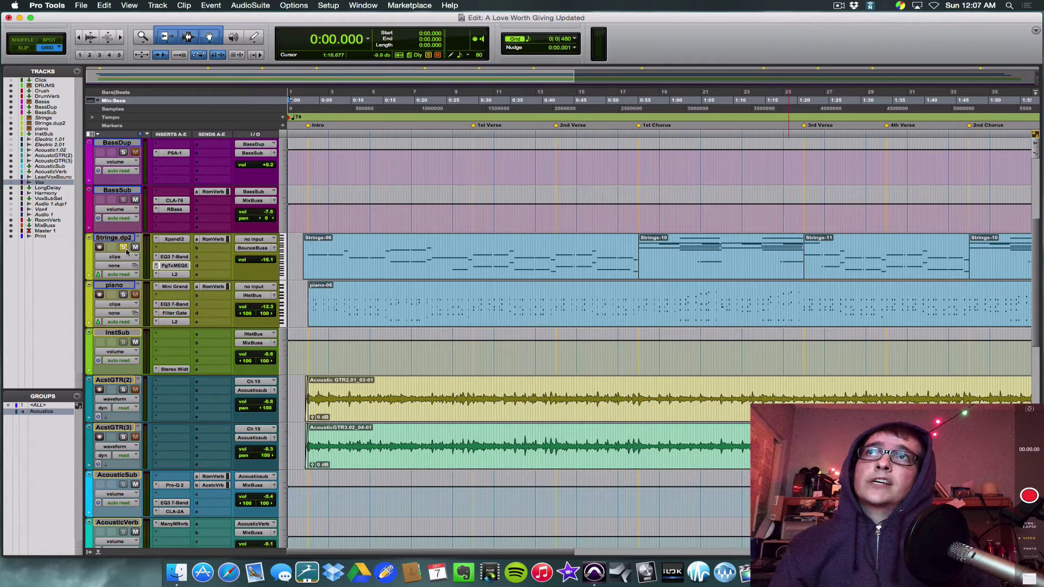
- Unsolo Strings.dp2 and place the playback start at about 0:28
{"action": "left_click", "coordinate": [125, 250]}
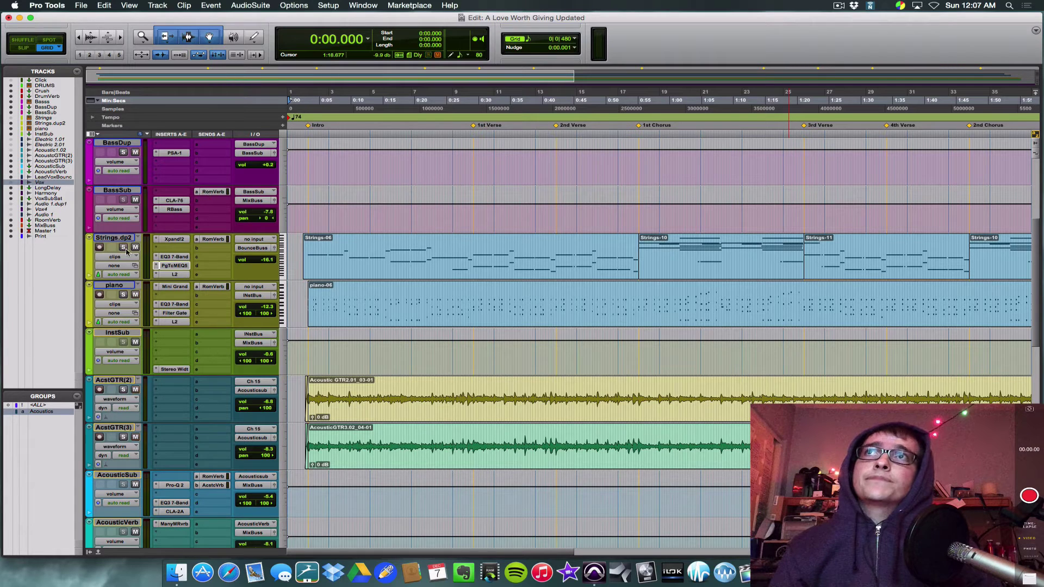
{"action": "left_click", "coordinate": [470, 118]}
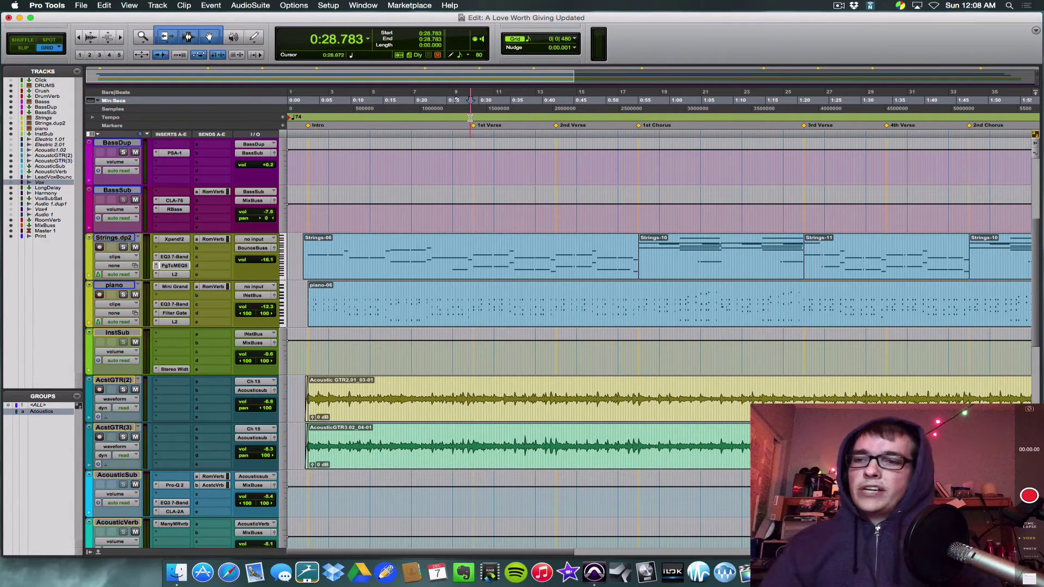
{"action": "scroll", "coordinate": [494, 263], "scroll_direction": "down", "scroll_amount": 15}
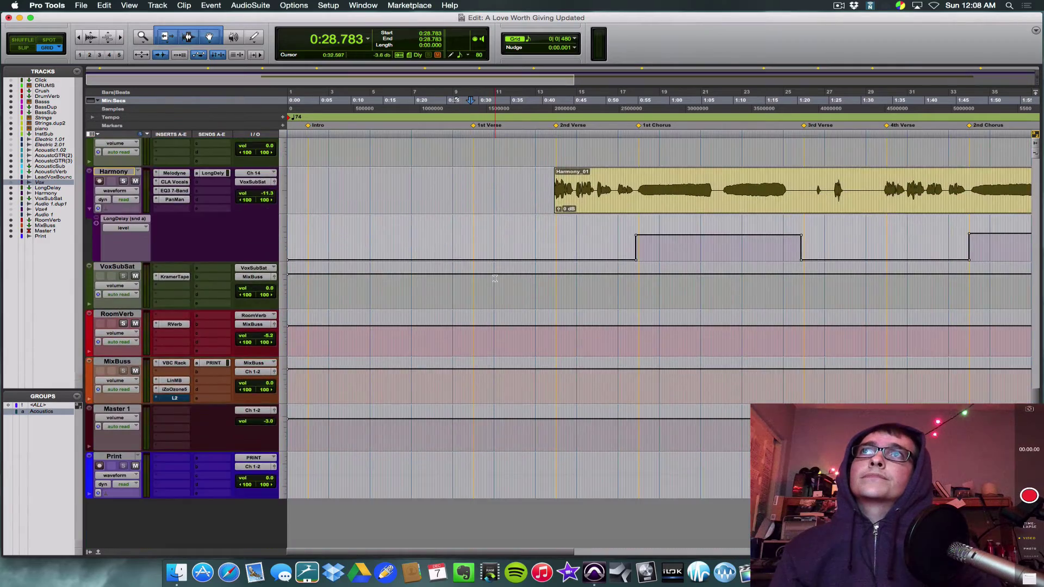
{"action": "scroll", "coordinate": [495, 279], "scroll_direction": "up", "scroll_amount": 5}
- Return the Vox track's output to MixBuss and play back from 0:28
{"action": "left_click", "coordinate": [253, 239]}
{"action": "mouse_move", "coordinate": [288, 248]}
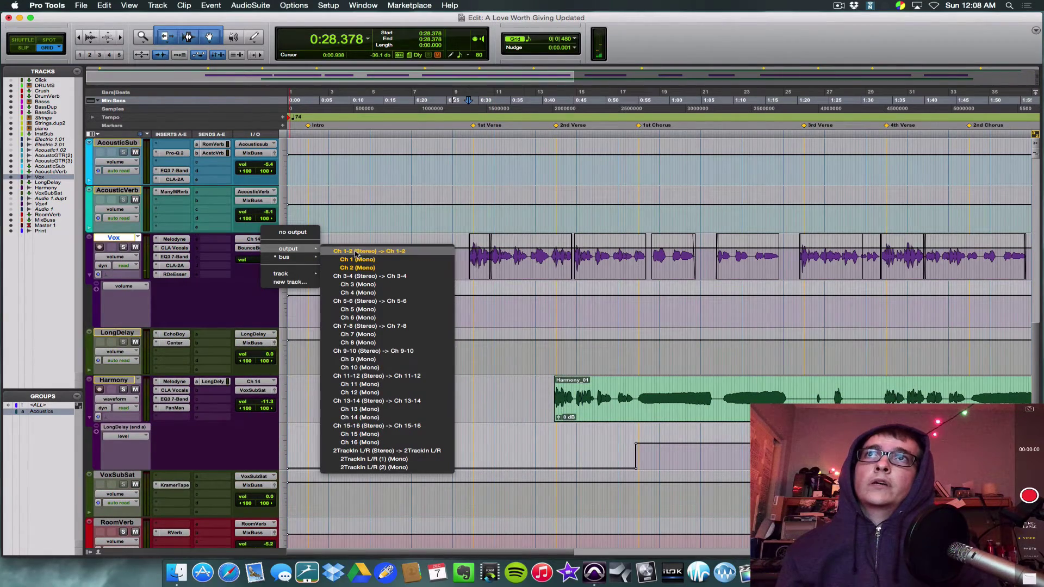
{"action": "left_click", "coordinate": [292, 21]}
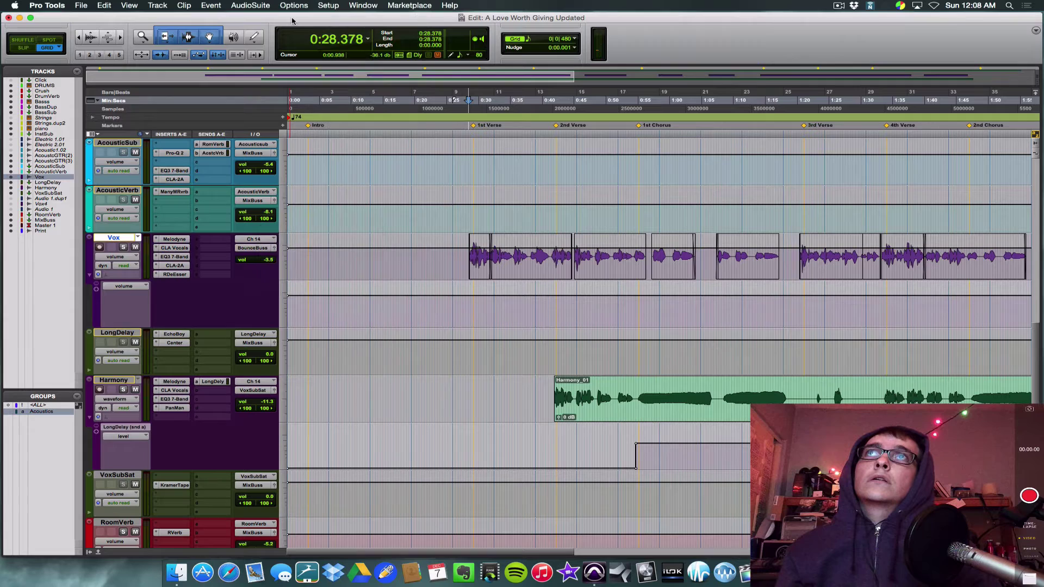
{"action": "key", "text": "space"}
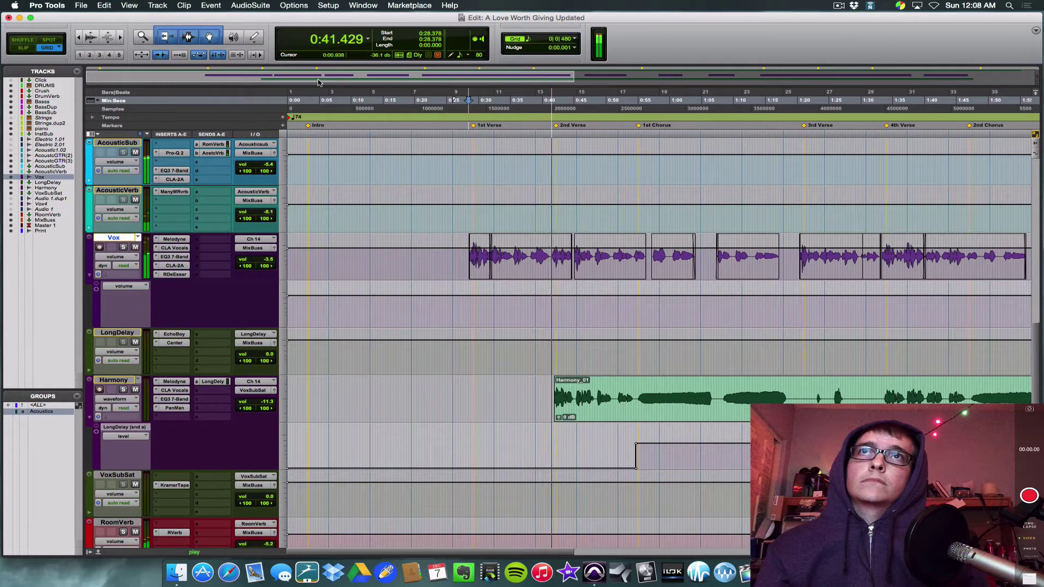
- Stop playback so the cursor returns to 0:28.378
{"action": "key", "text": "space"}
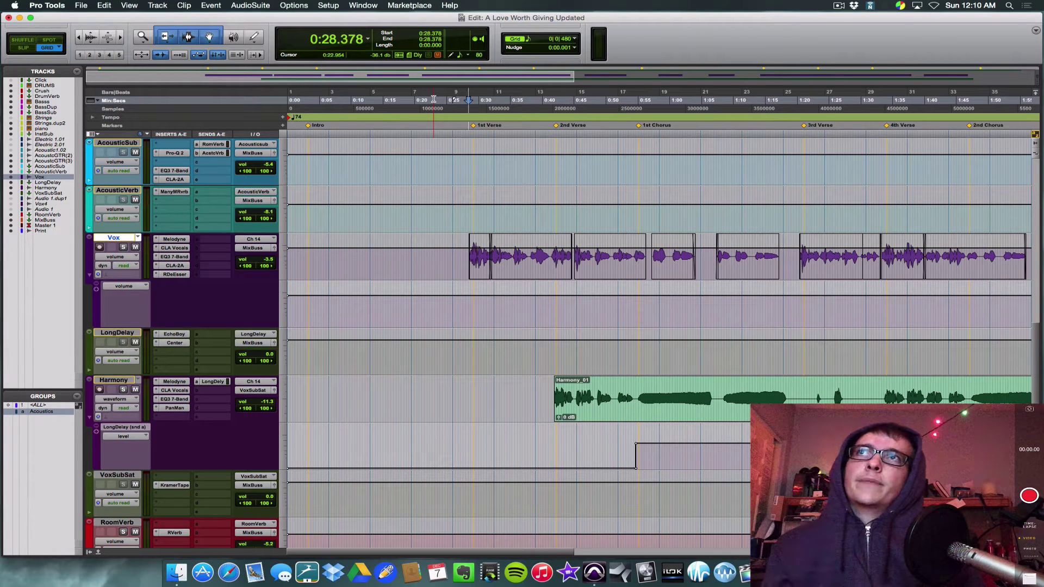
{"action": "key", "text": "super+equal"}
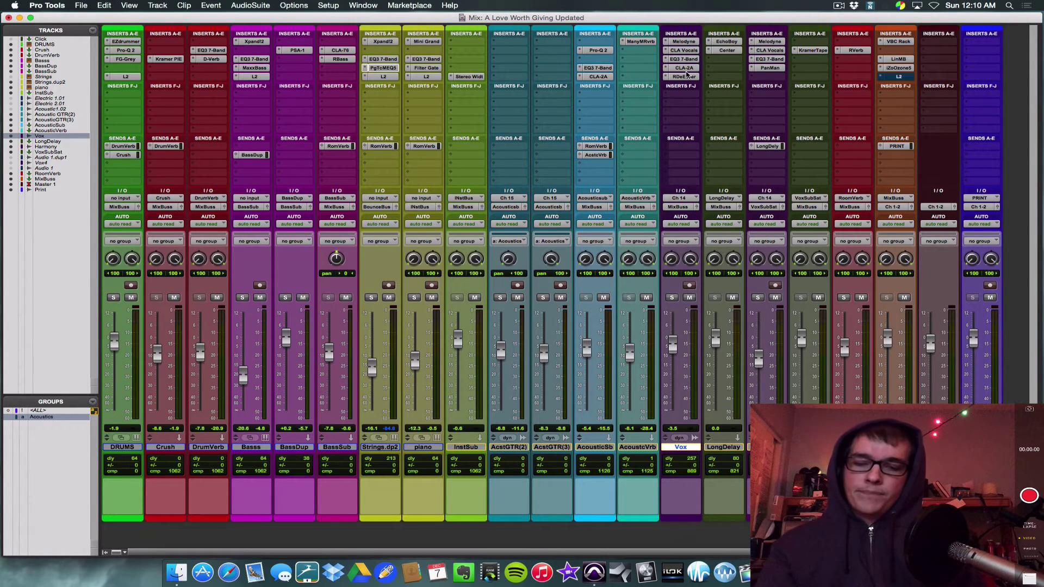
{"action": "key", "text": "super+equal"}
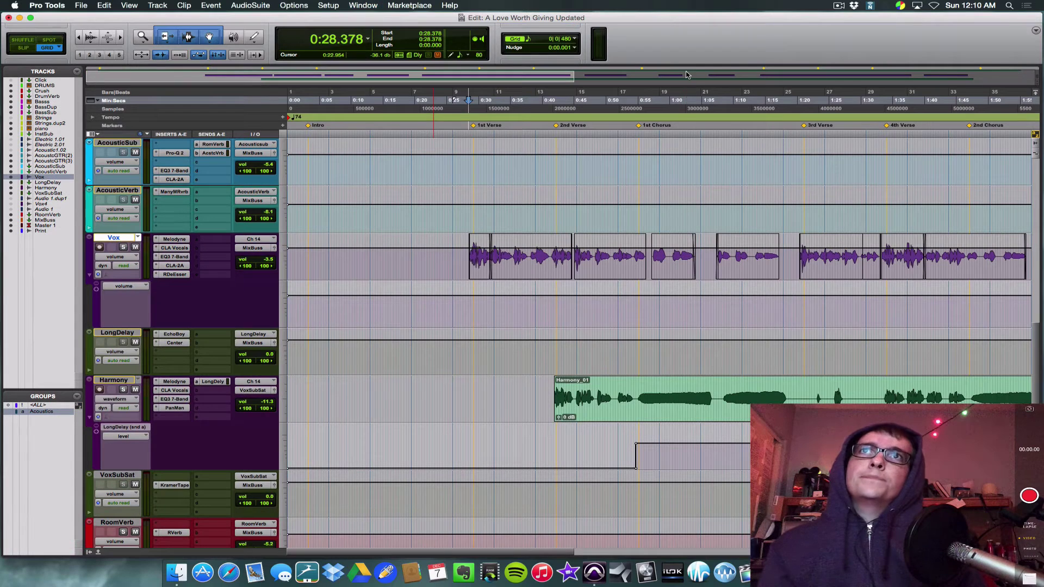
{"action": "left_click", "coordinate": [174, 248]}
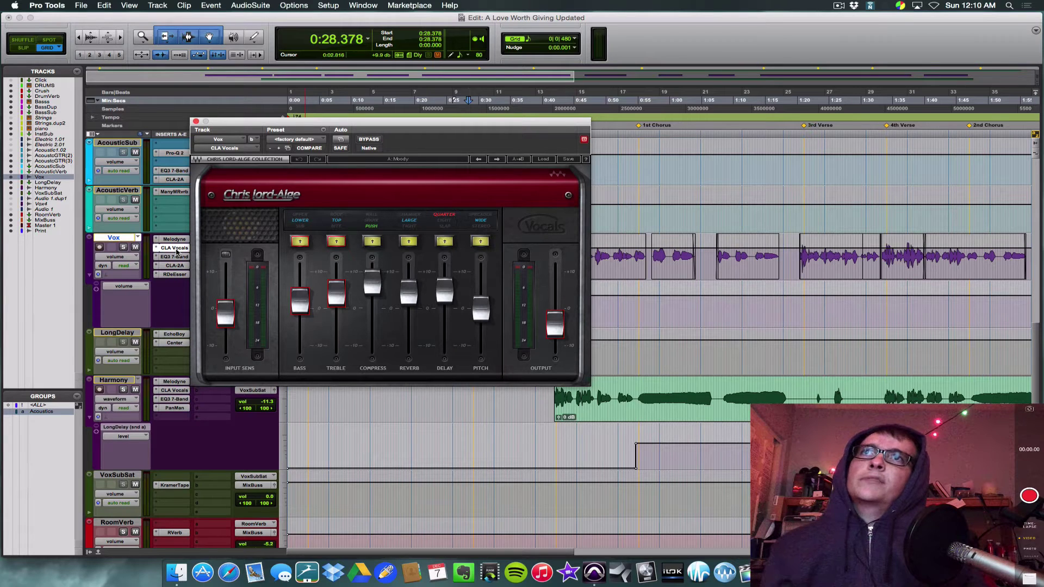
{"action": "left_click", "coordinate": [175, 249]}
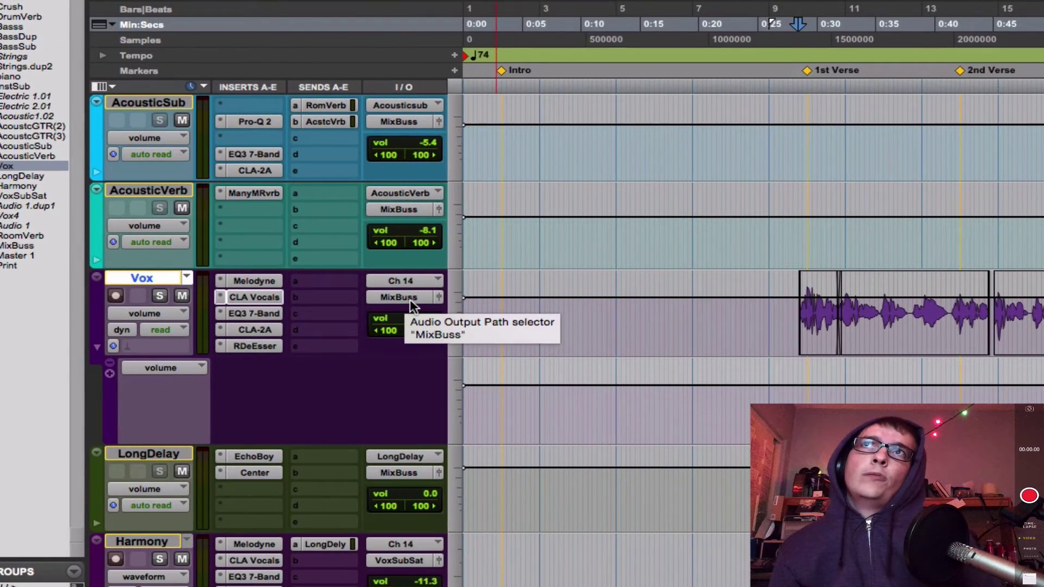
- Switch the Vox track's output from MixBuss to BounceBuss (Mono)
{"action": "left_click", "coordinate": [412, 302]}
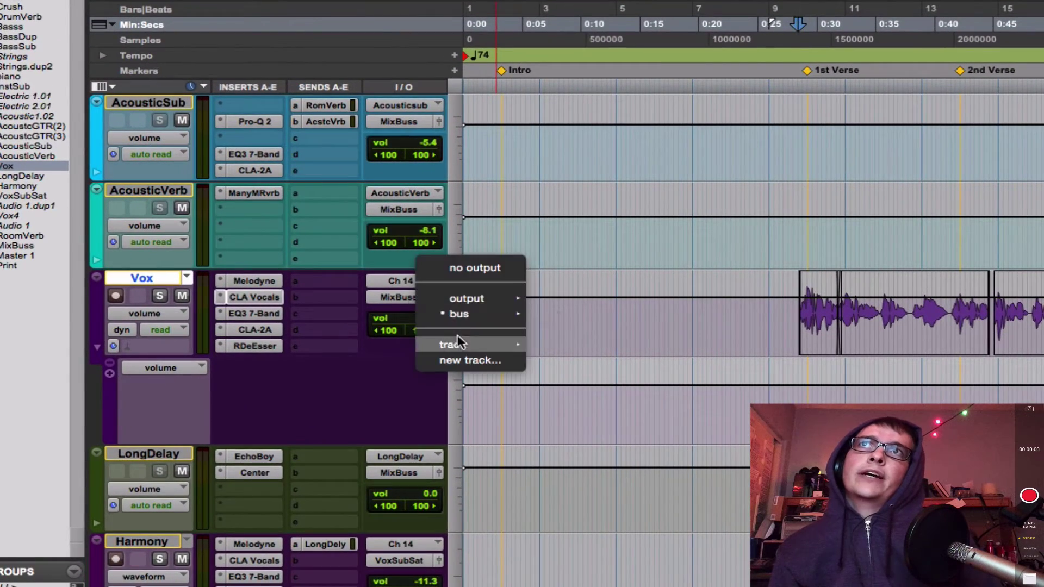
{"action": "mouse_move", "coordinate": [461, 319]}
{"action": "scroll", "coordinate": [559, 317], "scroll_direction": "down", "scroll_amount": 20}
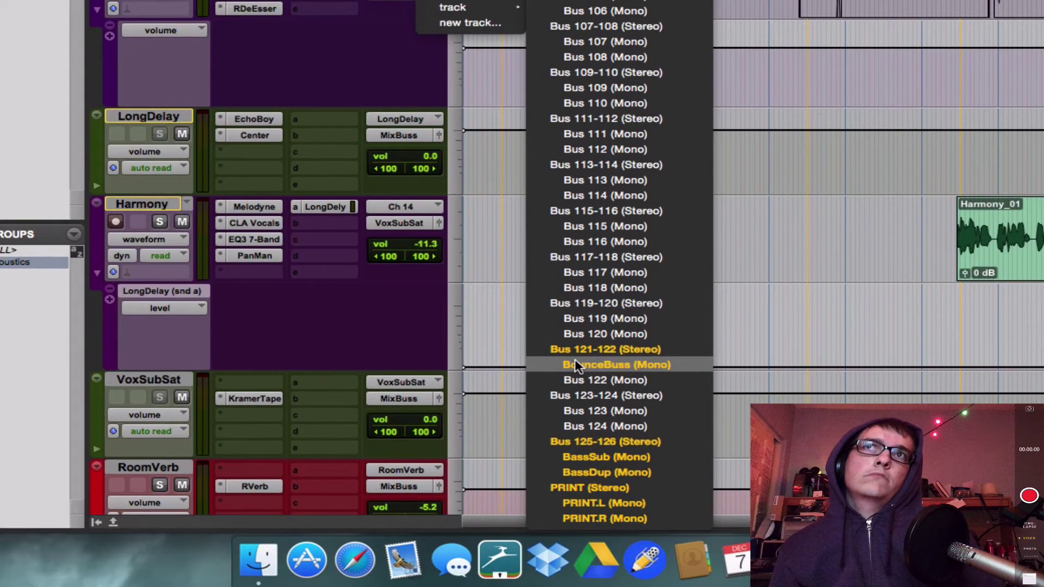
{"action": "left_click", "coordinate": [576, 365]}
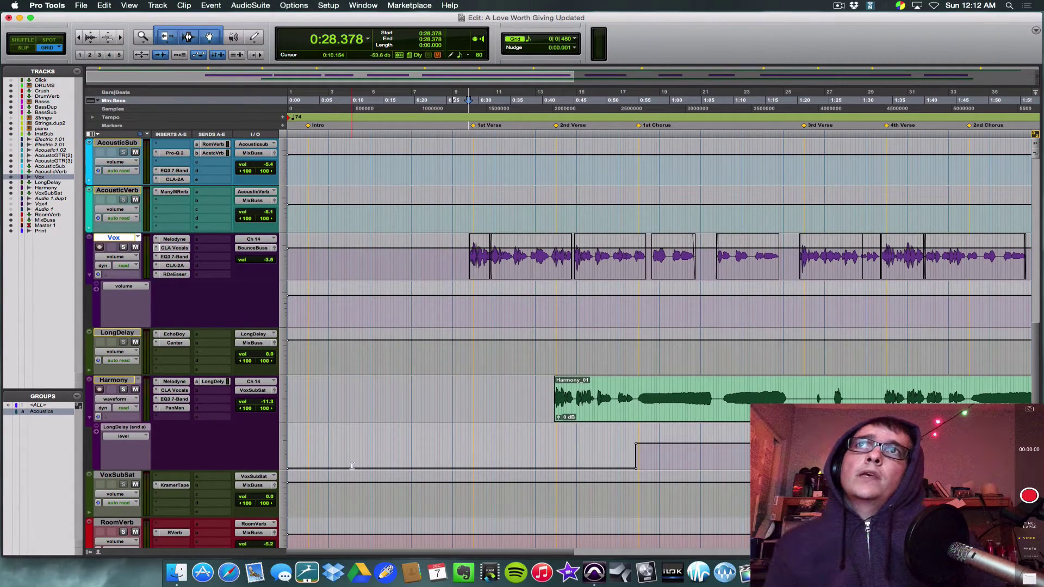
{"action": "right_click", "coordinate": [263, 248]}
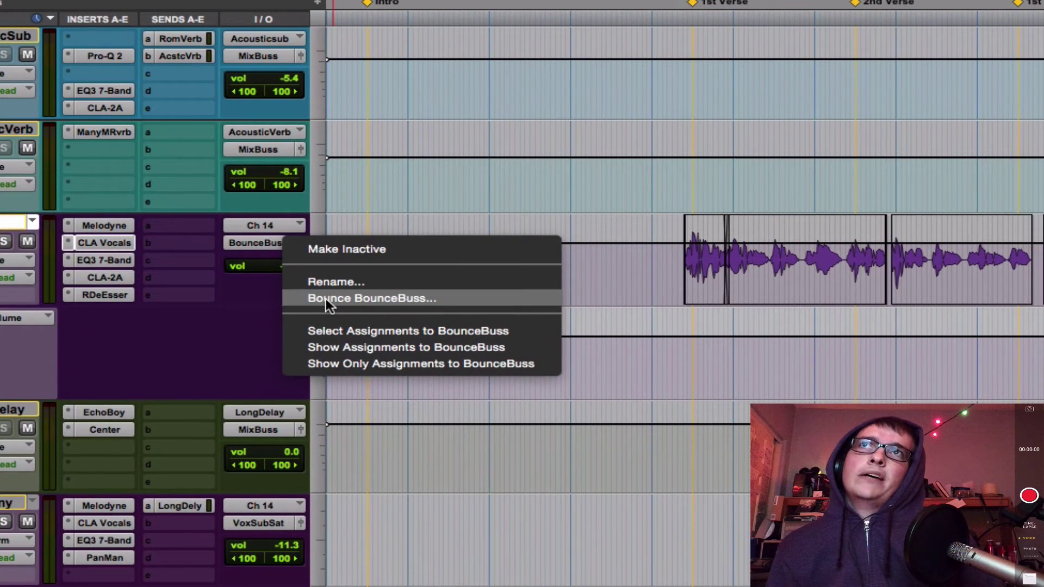
{"action": "left_click", "coordinate": [325, 298]}
{"action": "type", "text": "Lead Vox Bounce_1"}
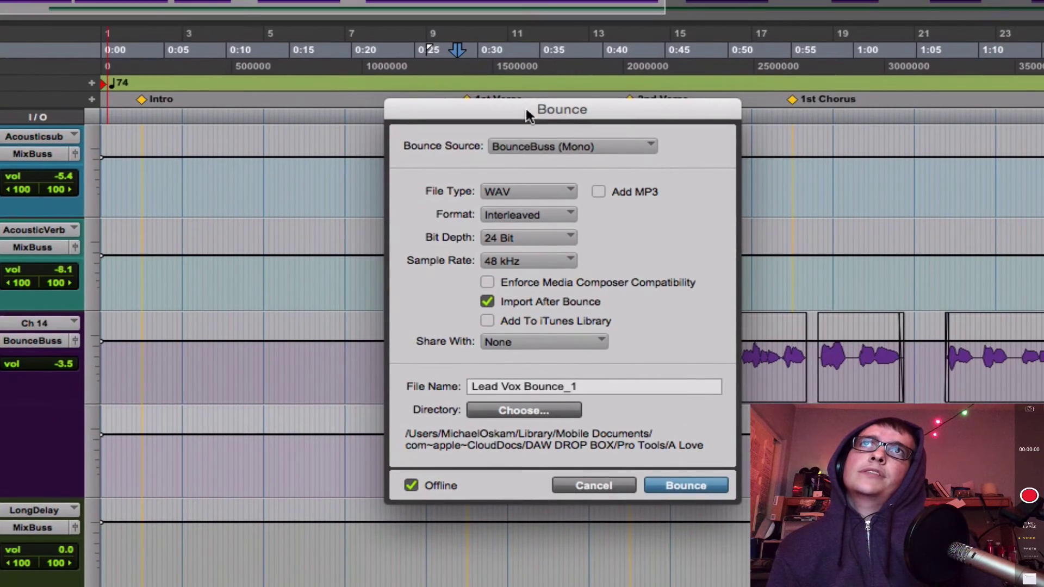
{"action": "left_click_drag", "start_coordinate": [540, 110], "coordinate": [485, 119]}
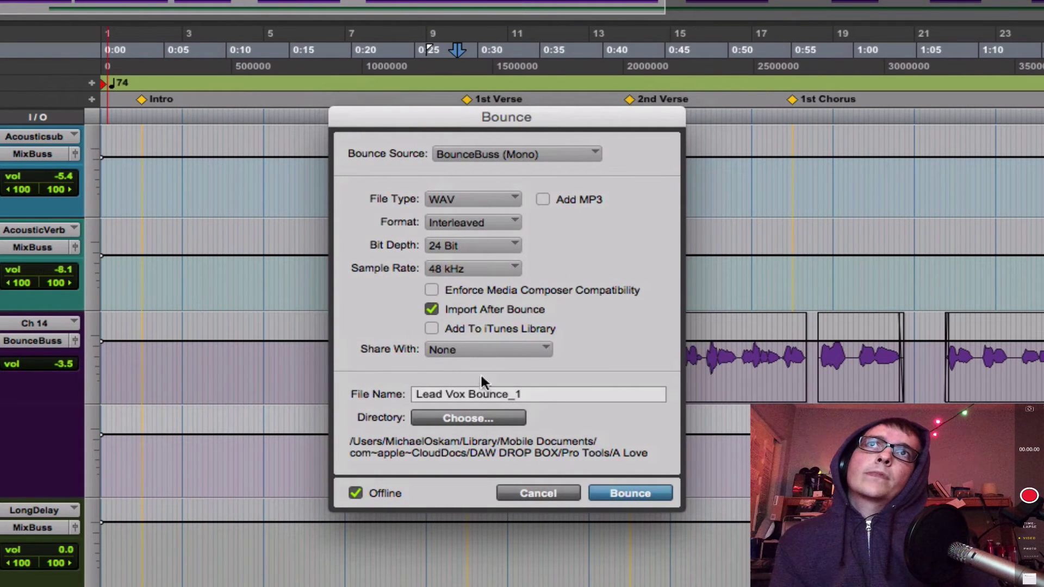
{"action": "left_click", "coordinate": [520, 495]}
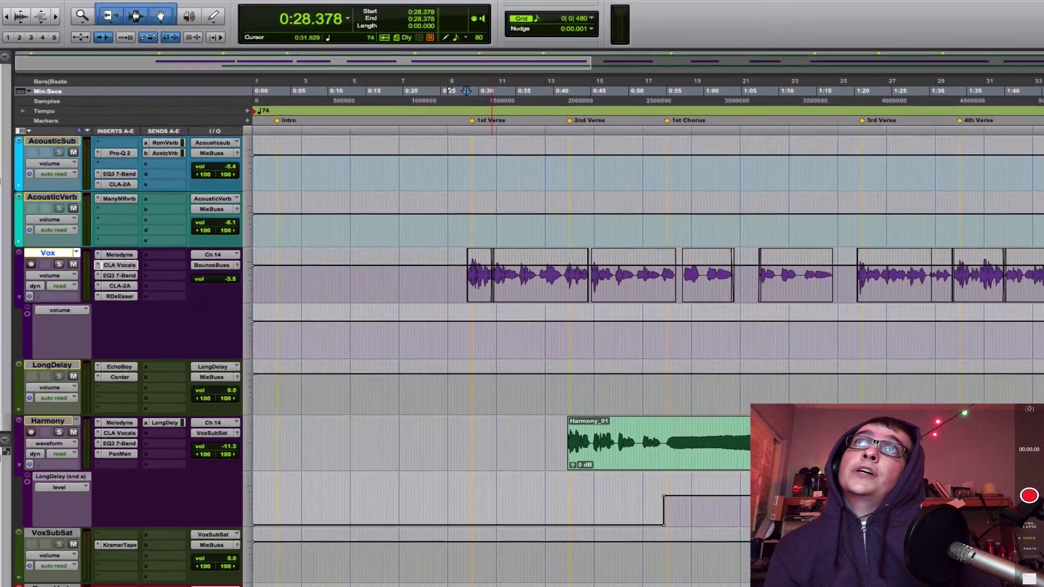
{"action": "left_click", "coordinate": [331, 6]}
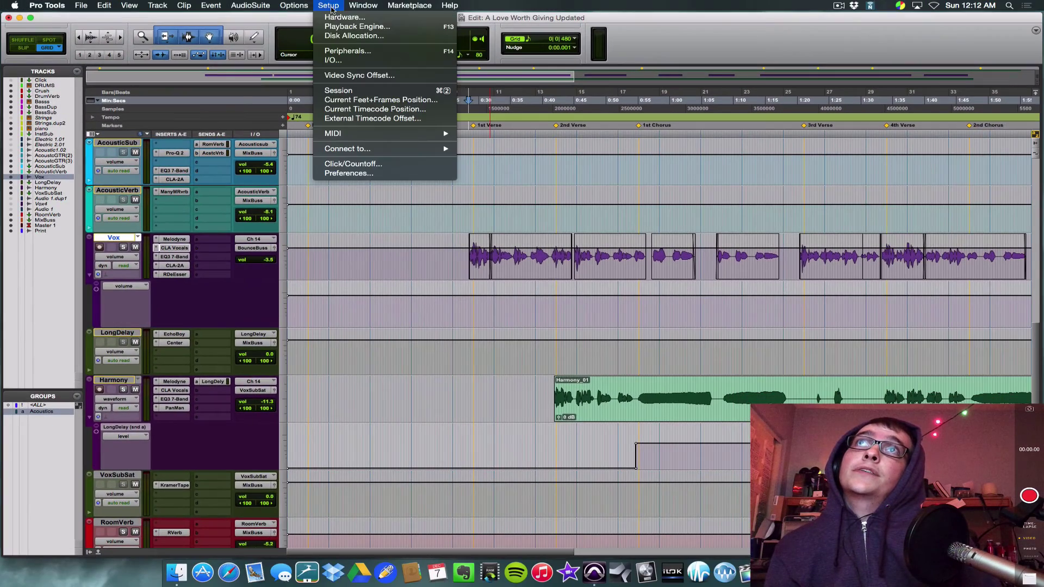
{"action": "left_click", "coordinate": [337, 91]}
{"action": "left_click_drag", "start_coordinate": [352, 109], "coordinate": [365, 118]}
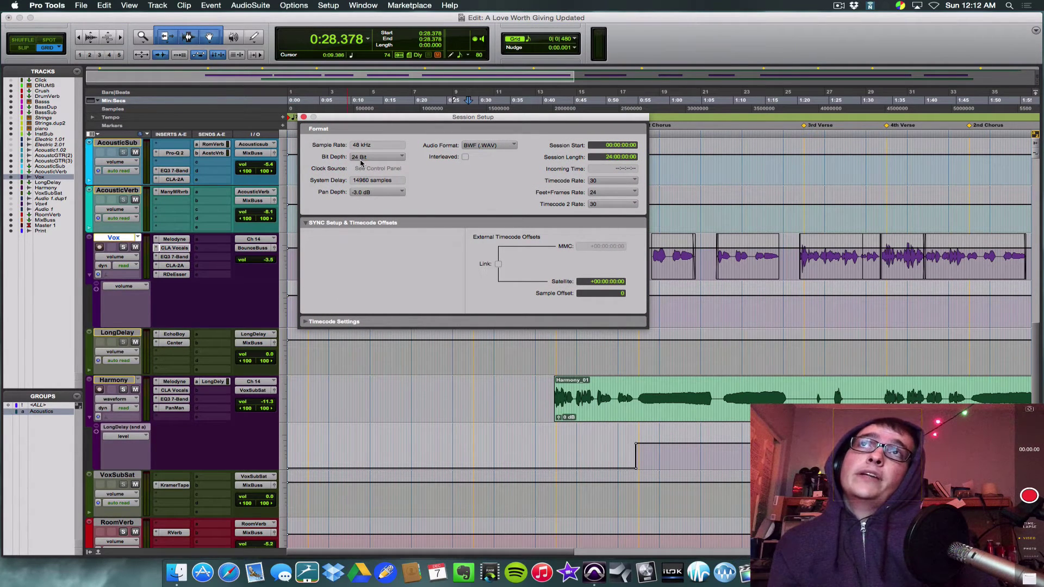
{"action": "left_click", "coordinate": [304, 117]}
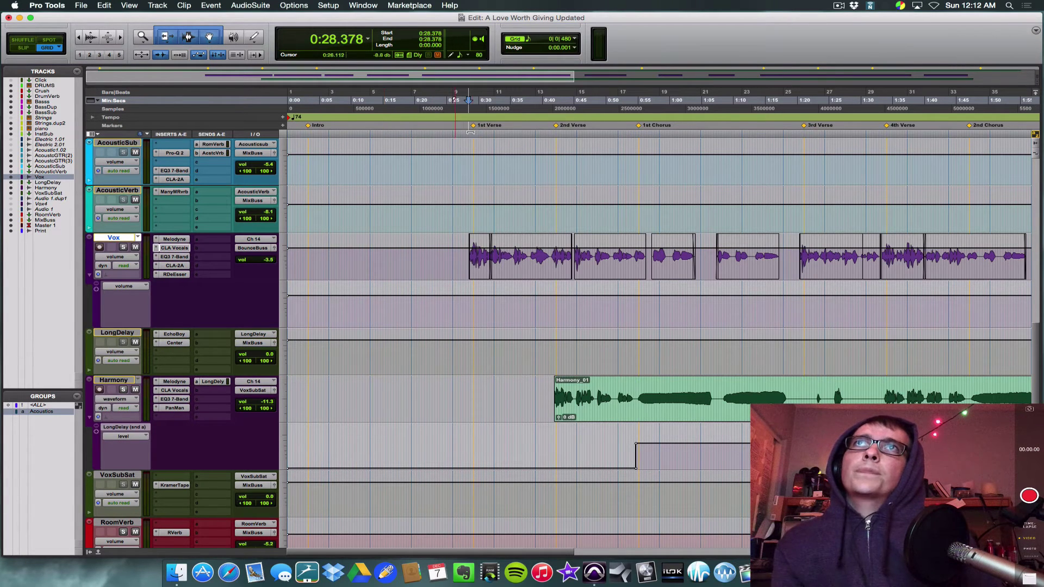
- Select the whole song and set up a 24-bit, 48 kHz WAV BounceBuss bounce named Lead Vox Bounce_1
{"action": "left_click", "coordinate": [490, 107]}
{"action": "key", "text": "super+a"}
{"action": "key", "text": "super+bracketleft"}
{"action": "key", "text": "super+bracketleft"}
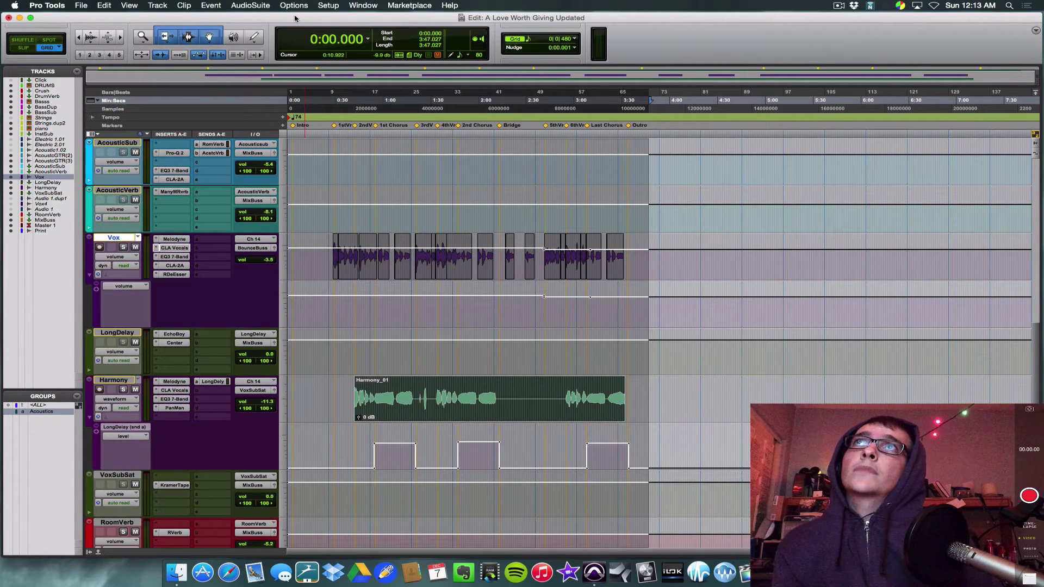
{"action": "right_click", "coordinate": [265, 250]}
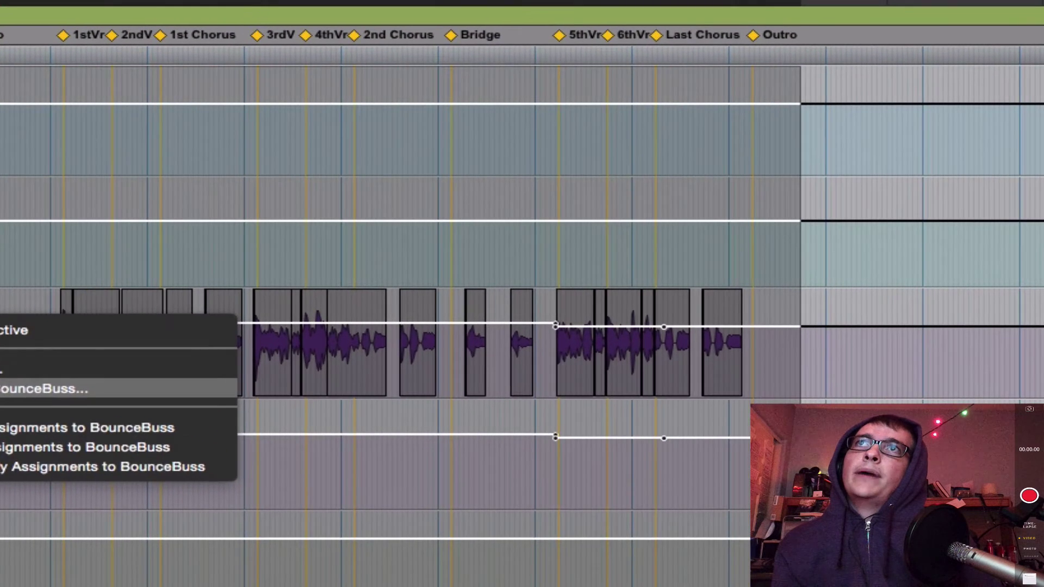
{"action": "left_click", "coordinate": [305, 276]}
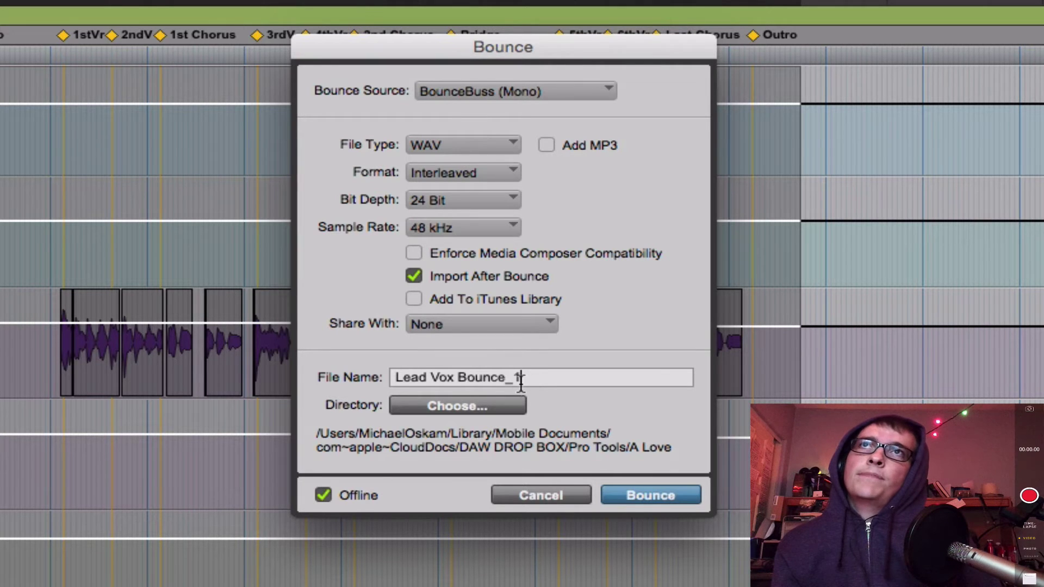
- Choose the session's Audio Files folder, not Bounced Files, as the bounce destination
{"action": "left_click", "coordinate": [488, 400]}
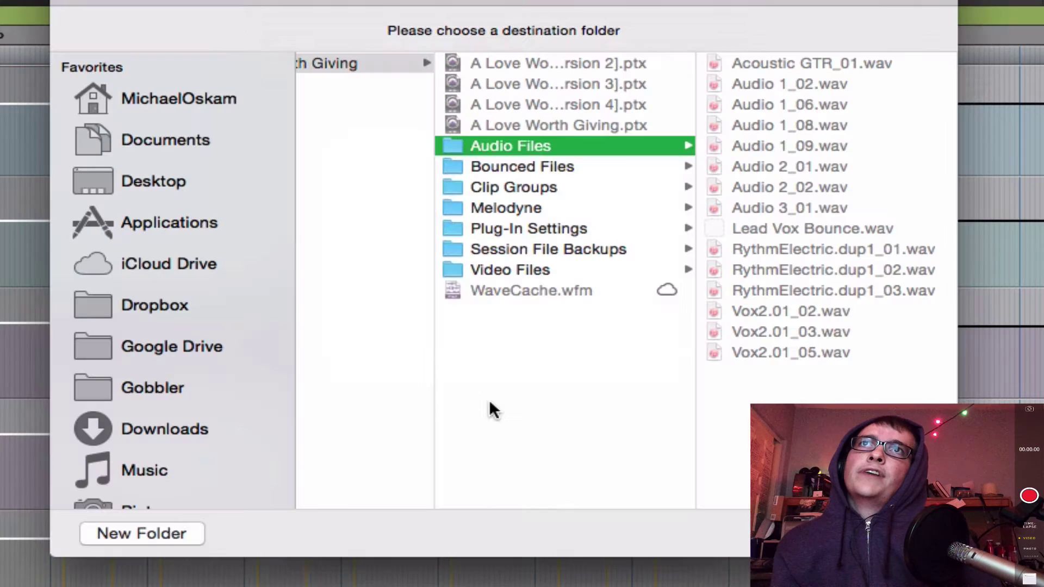
{"action": "scroll", "coordinate": [565, 193], "scroll_direction": "left", "scroll_amount": 5}
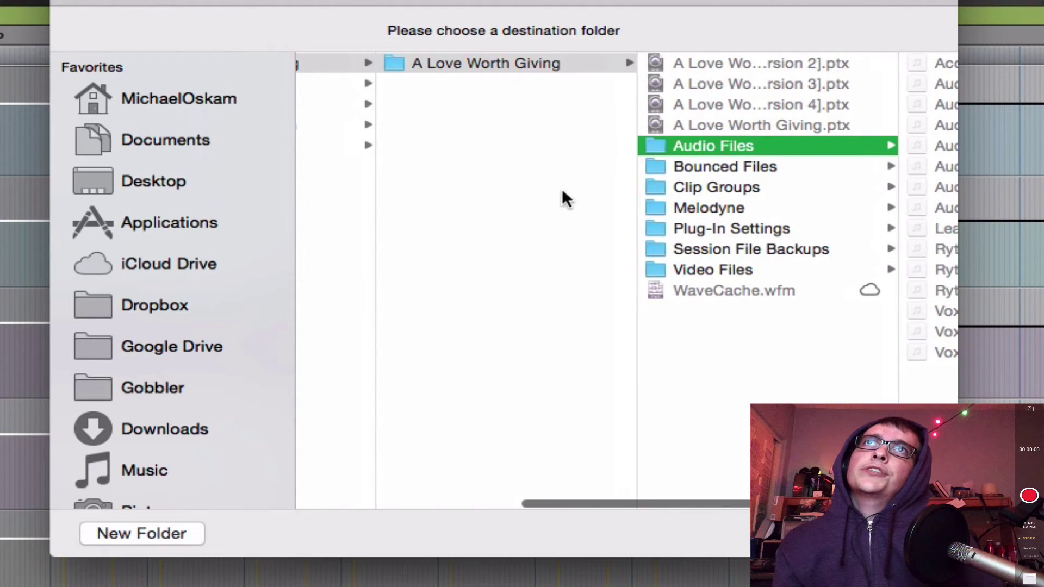
{"action": "scroll", "coordinate": [533, 87], "scroll_direction": "right", "scroll_amount": 1}
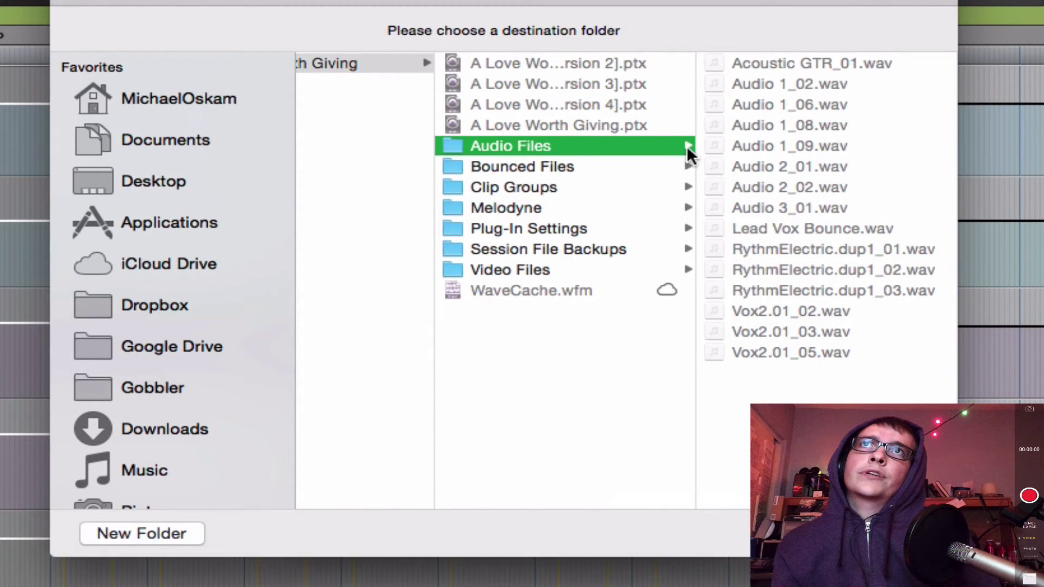
{"action": "left_click", "coordinate": [523, 166]}
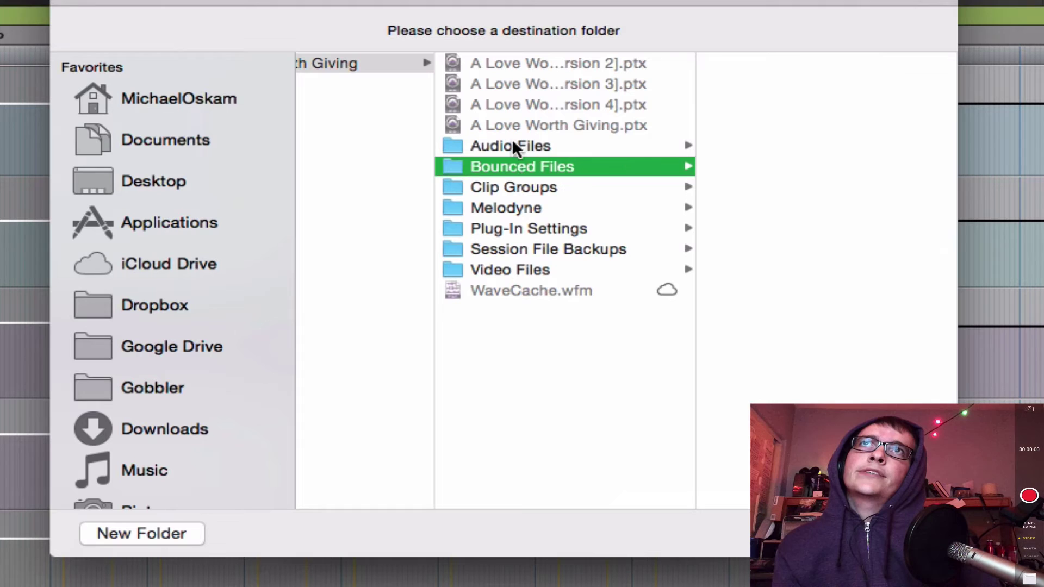
{"action": "left_click", "coordinate": [512, 144]}
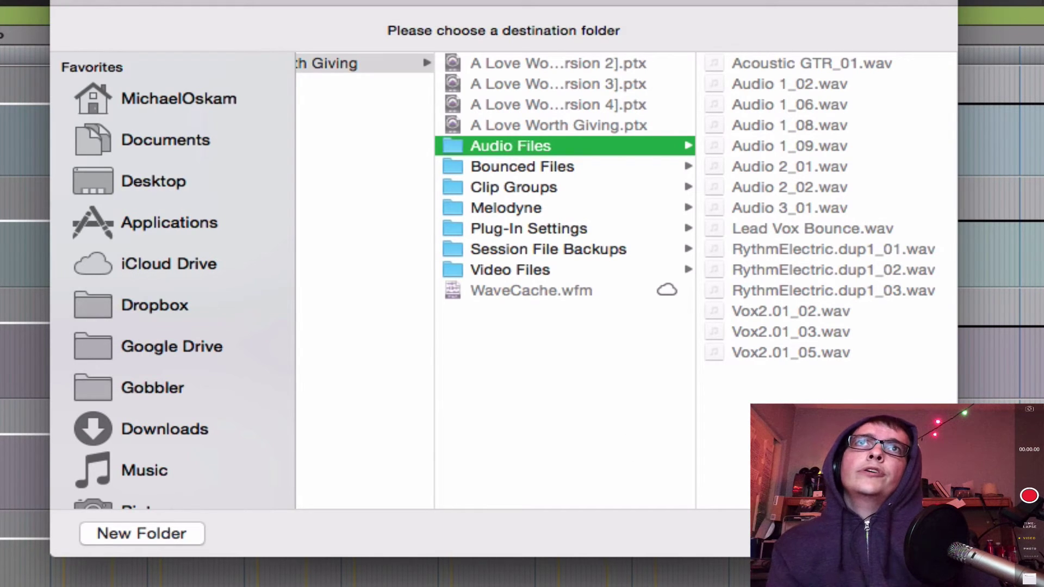
{"action": "key", "text": "Return"}
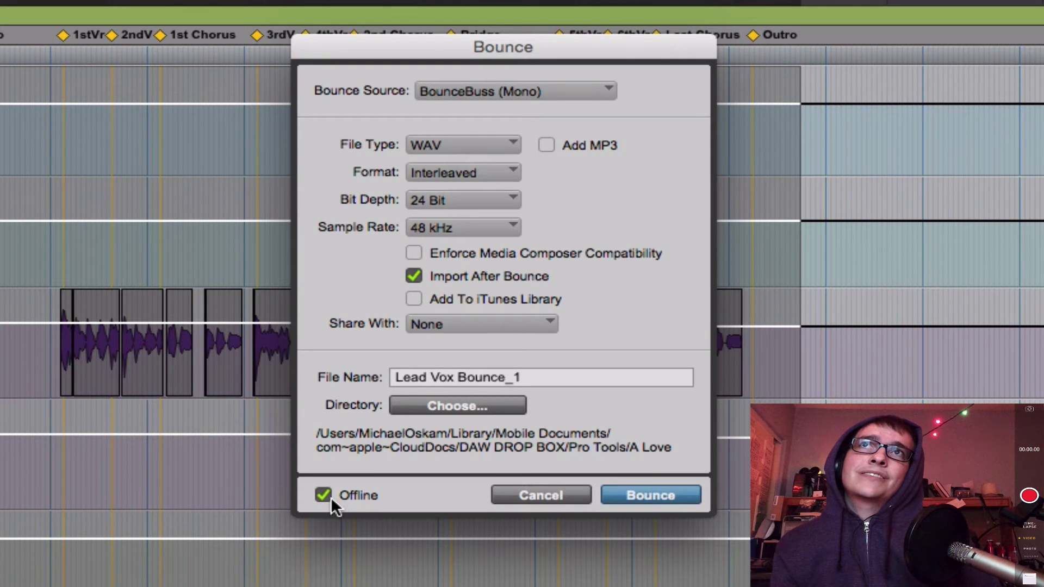
- Run the offline bounce of the lead vocal through to 3:47
{"action": "left_click", "coordinate": [671, 494]}
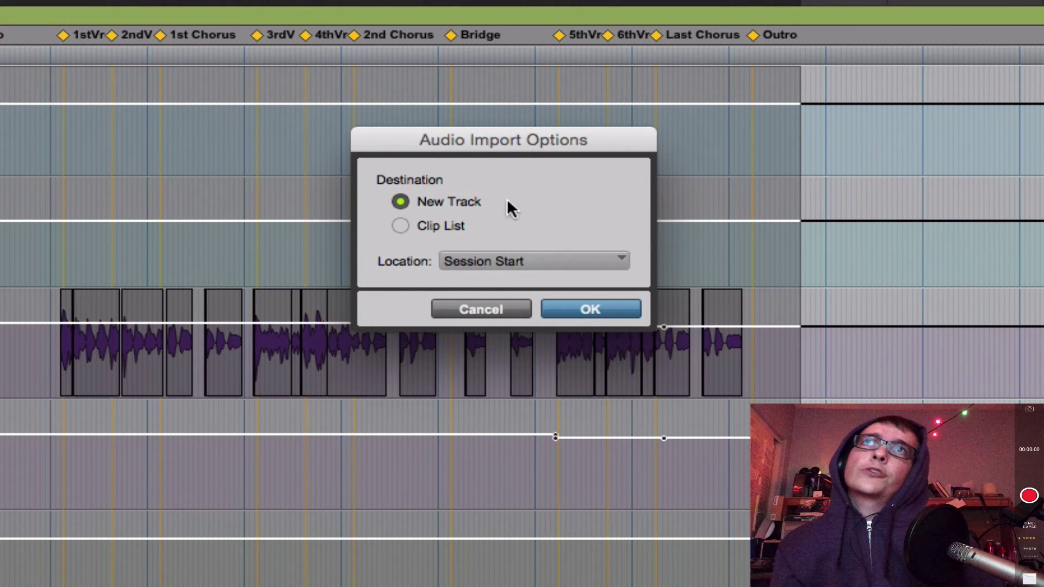
- Import the Lead Vox bounce onto a new track placed at session start
{"action": "left_click_drag", "start_coordinate": [520, 144], "coordinate": [521, 174]}
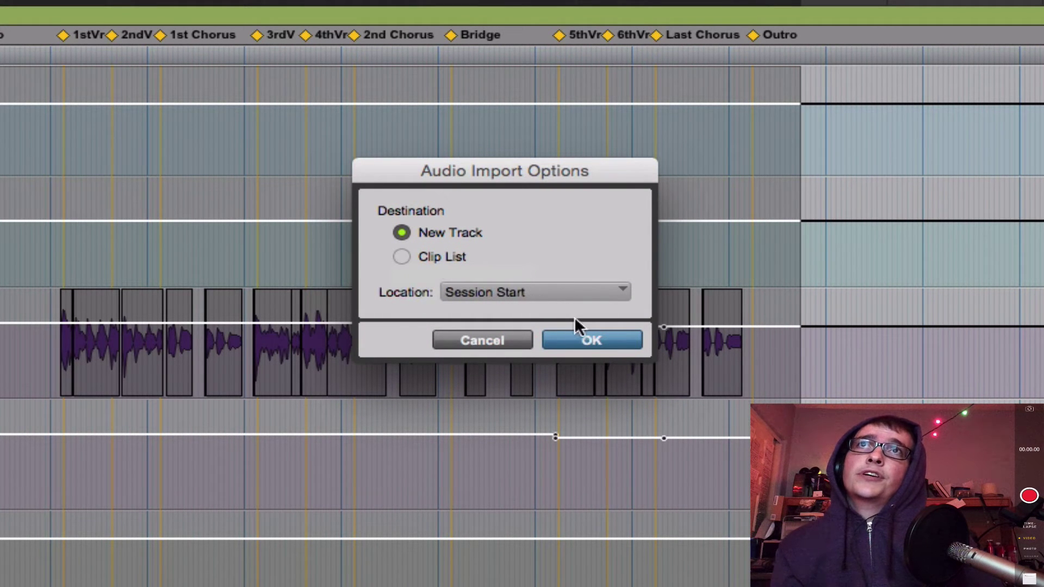
{"action": "left_click", "coordinate": [586, 343]}
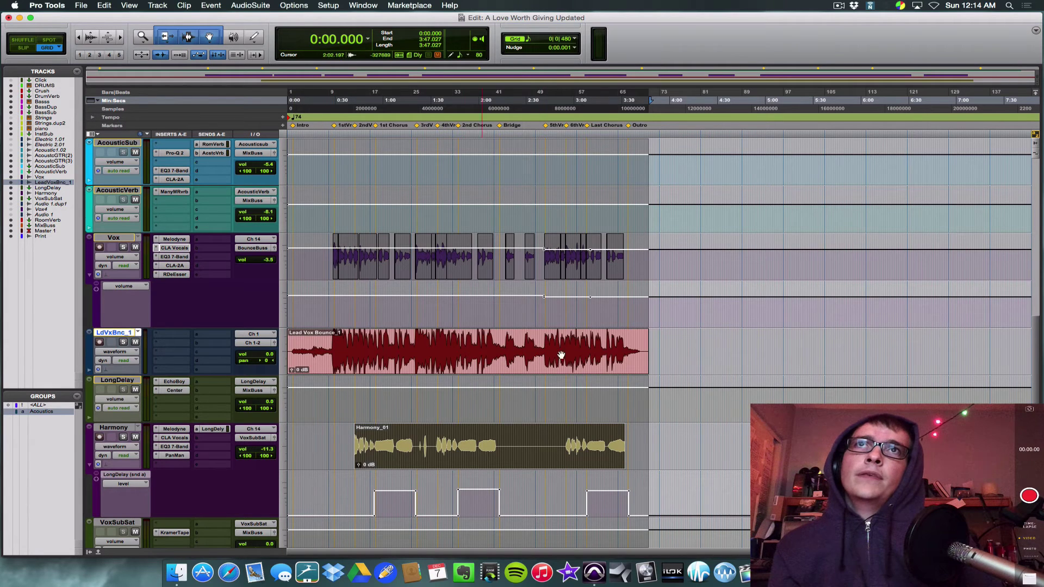
- Trim the bounced clip's silent intro to start at 0:27.972 and add a short fade-in
{"action": "left_click", "coordinate": [334, 344]}
{"action": "key", "text": "super+bracketright"}
{"action": "key", "text": "super+bracketright"}
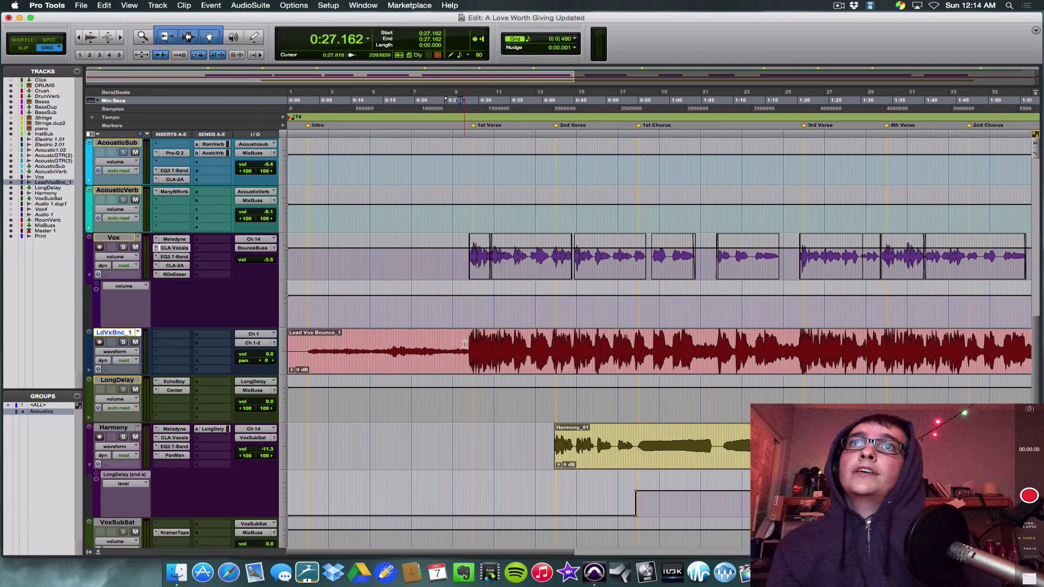
{"action": "left_click", "coordinate": [467, 344]}
{"action": "key", "text": "a"}
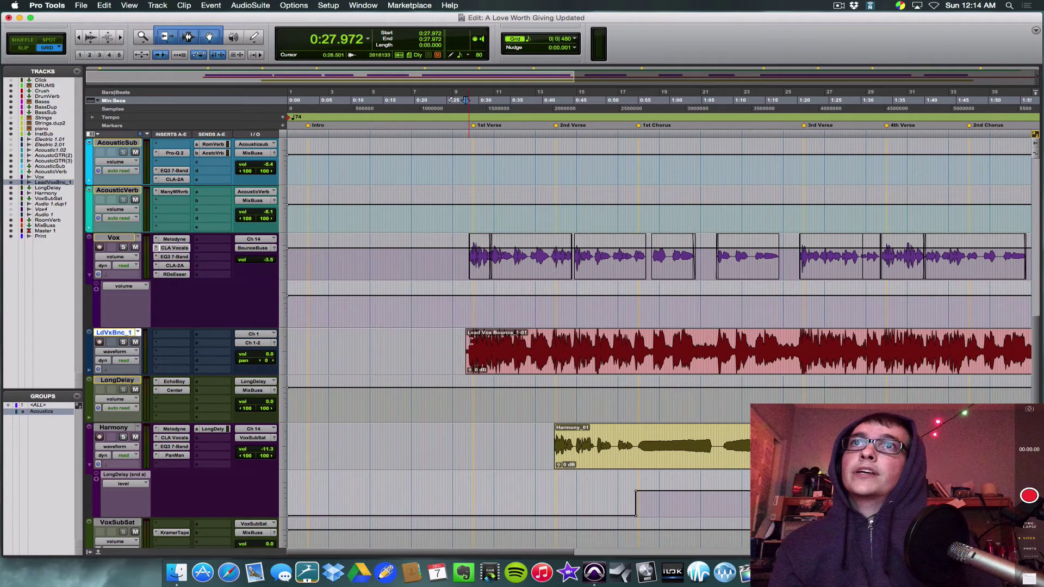
{"action": "left_click_drag", "start_coordinate": [468, 339], "coordinate": [471, 339]}
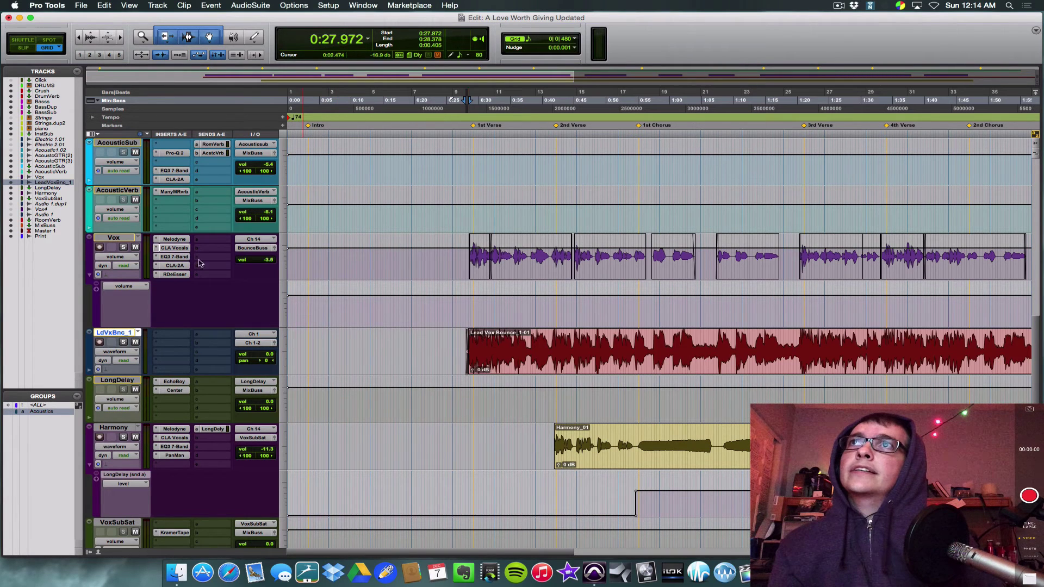
- Hide and deactivate the original Vox track, leaving LdVxBnc_1 in its place
{"action": "left_click", "coordinate": [124, 241]}
{"action": "right_click", "coordinate": [126, 239]}
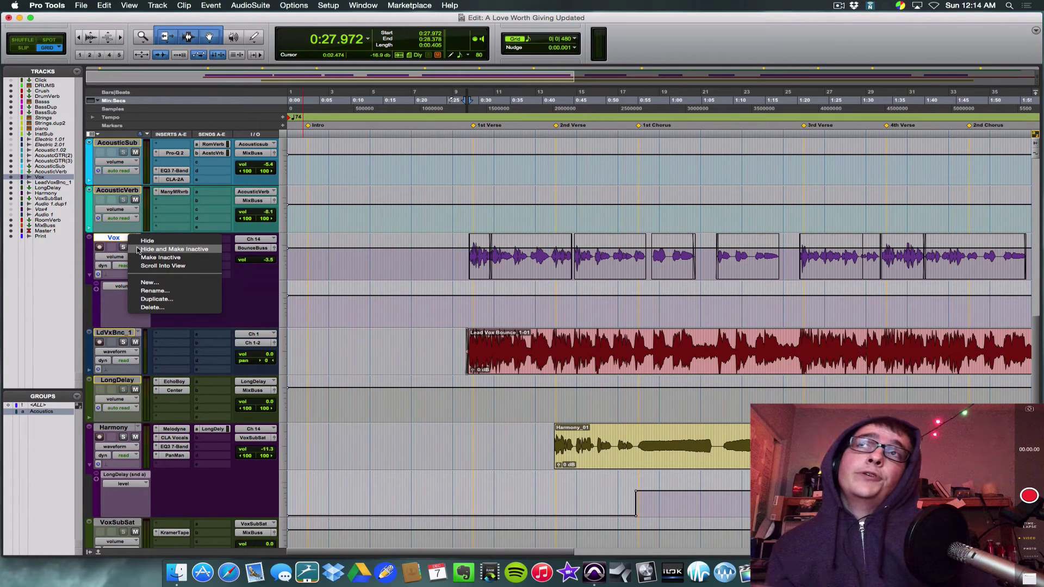
{"action": "left_click", "coordinate": [138, 250]}
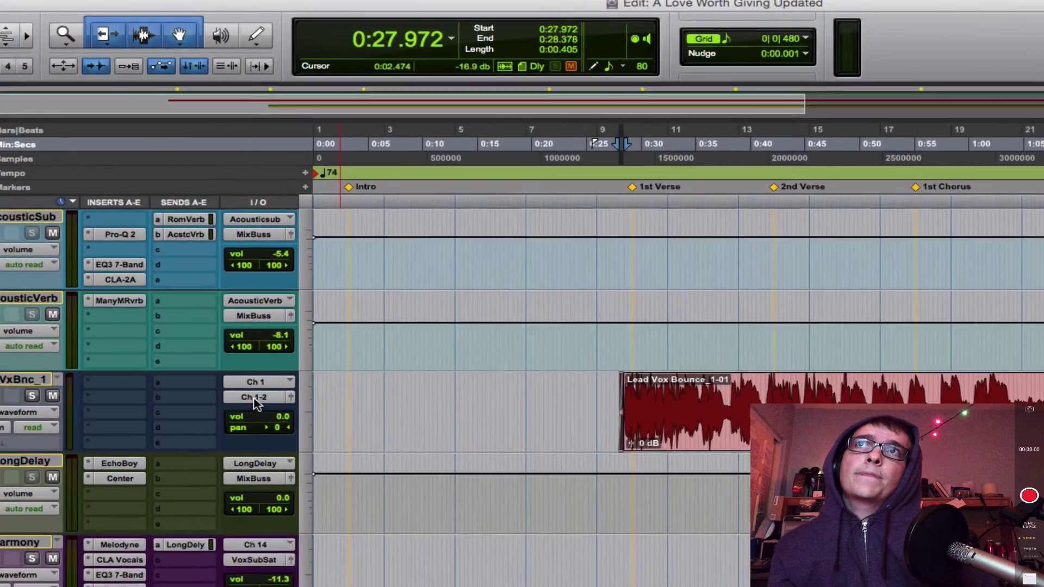
- Route the LdVxBnc_1 track's output to the VoxSubSat bus
{"action": "left_click", "coordinate": [254, 249]}
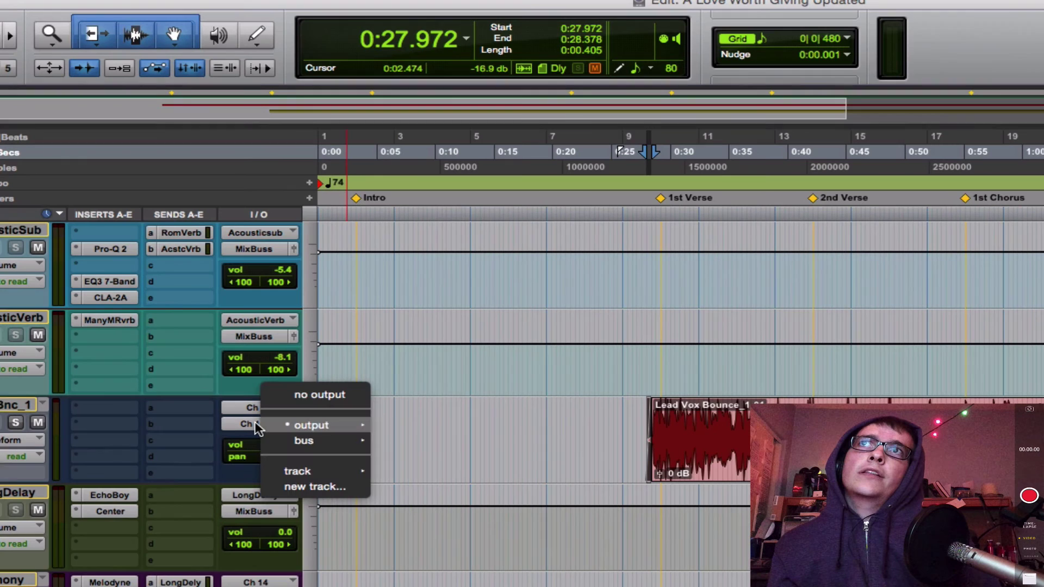
{"action": "mouse_move", "coordinate": [278, 448]}
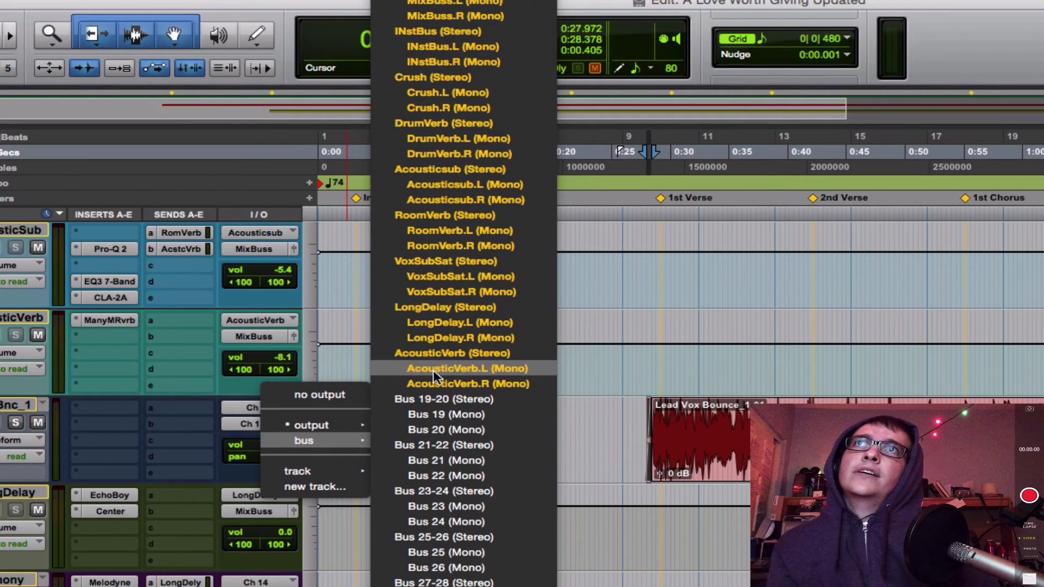
{"action": "left_click", "coordinate": [450, 277]}
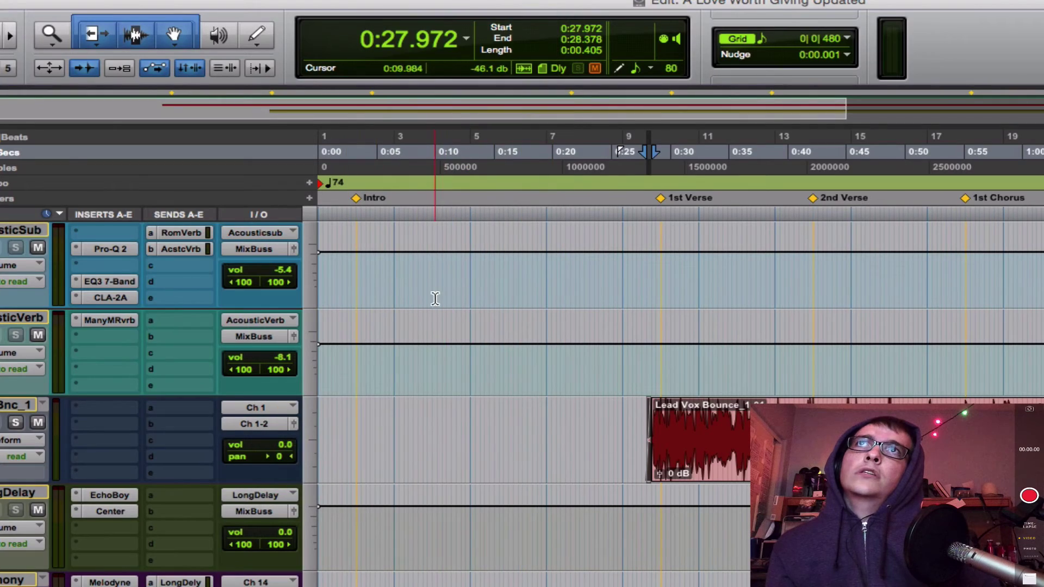
- Play the bounced vocal from 0:28.378 with LdVxBnc_1 soloed, then stop and unsolo it
{"action": "key", "text": "Right"}
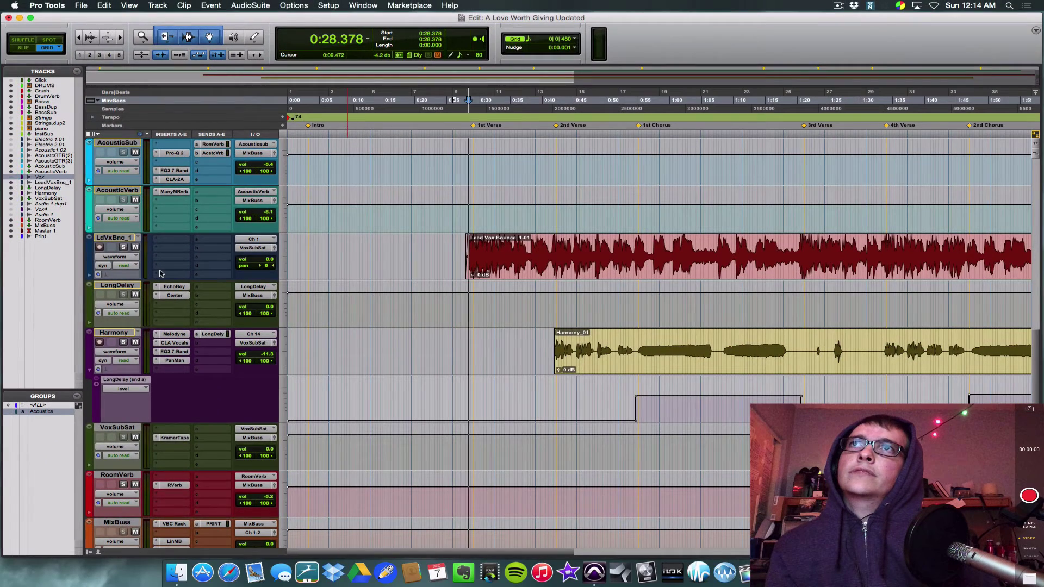
{"action": "key", "text": "space"}
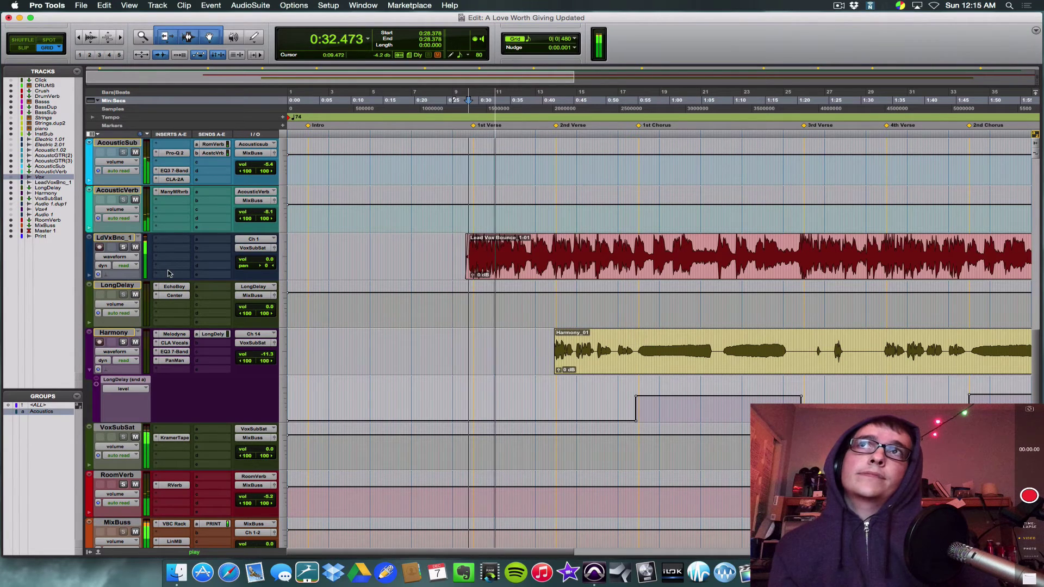
{"action": "left_click", "coordinate": [123, 247]}
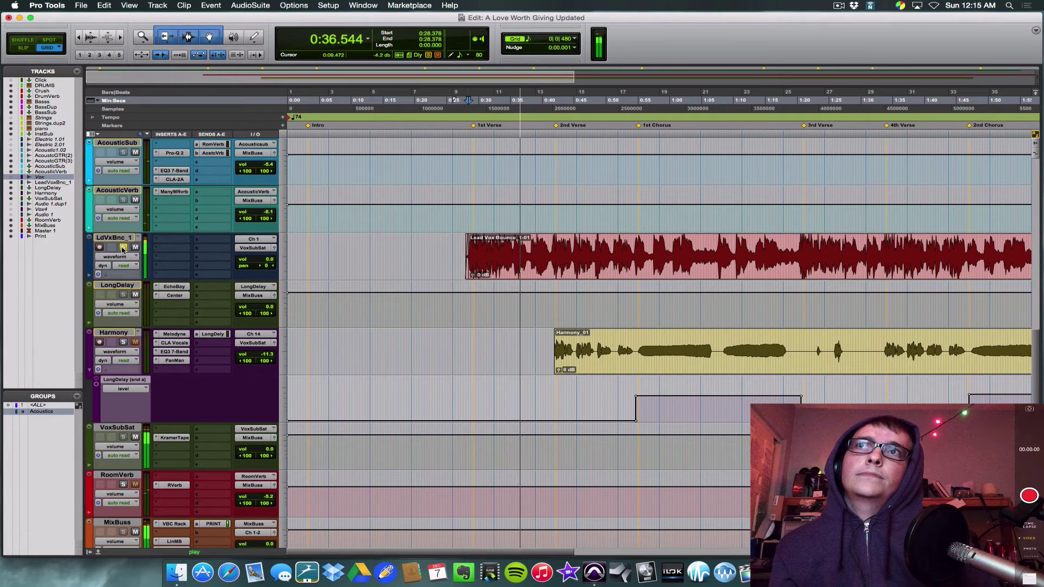
{"action": "key", "text": "space"}
{"action": "left_click", "coordinate": [123, 247]}
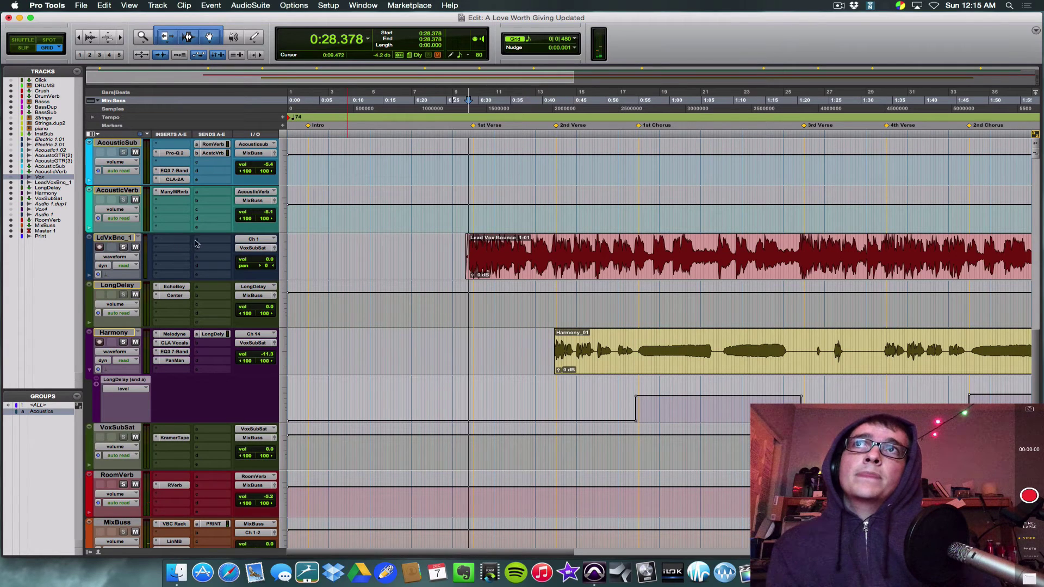
- Add a RoomVerb bus send to LdVxBnc_1 with its level raised to -12.1
{"action": "left_click", "coordinate": [211, 270]}
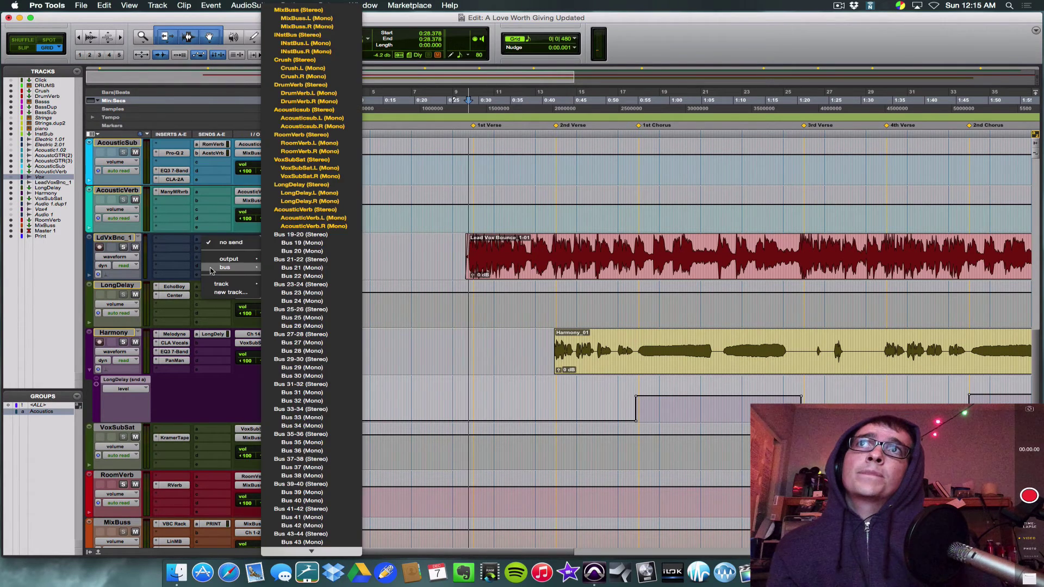
{"action": "left_click", "coordinate": [305, 136]}
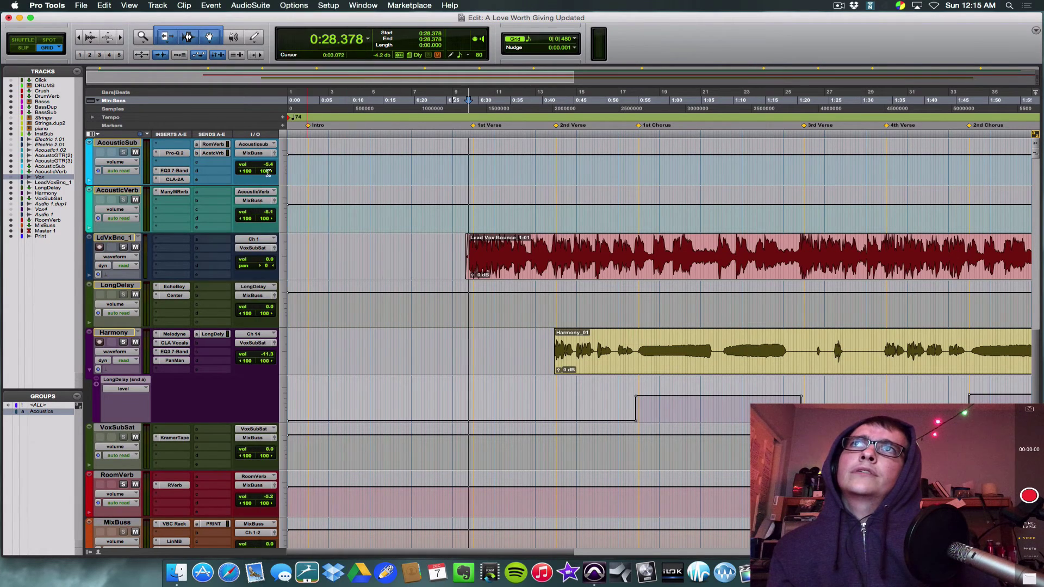
{"action": "left_click_drag", "start_coordinate": [363, 216], "coordinate": [364, 171]}
{"action": "left_click", "coordinate": [353, 15]}
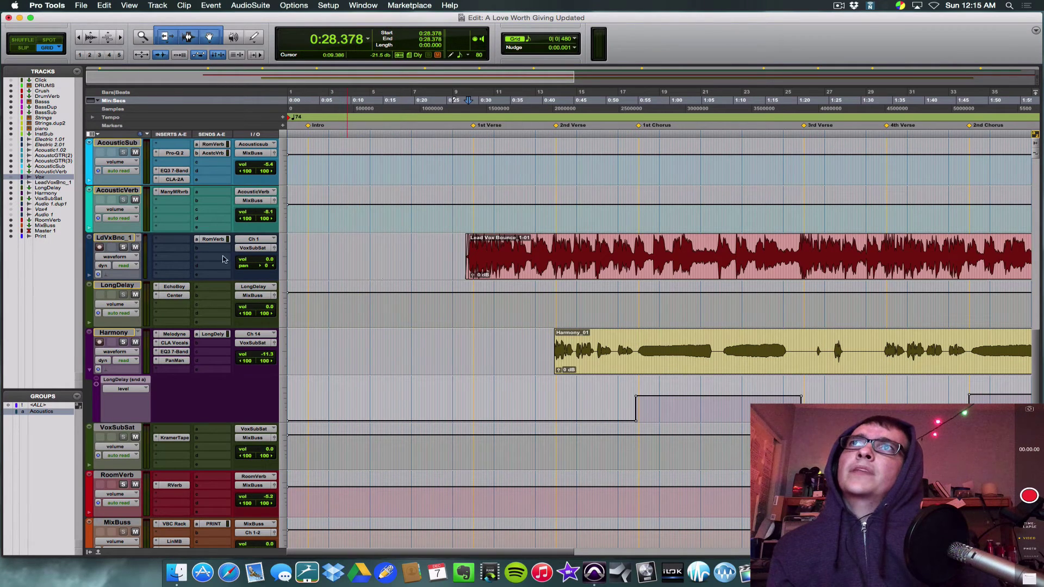
- Add a second LdVxBnc_1 send routed to the LongDelay bus
{"action": "left_click", "coordinate": [210, 248]}
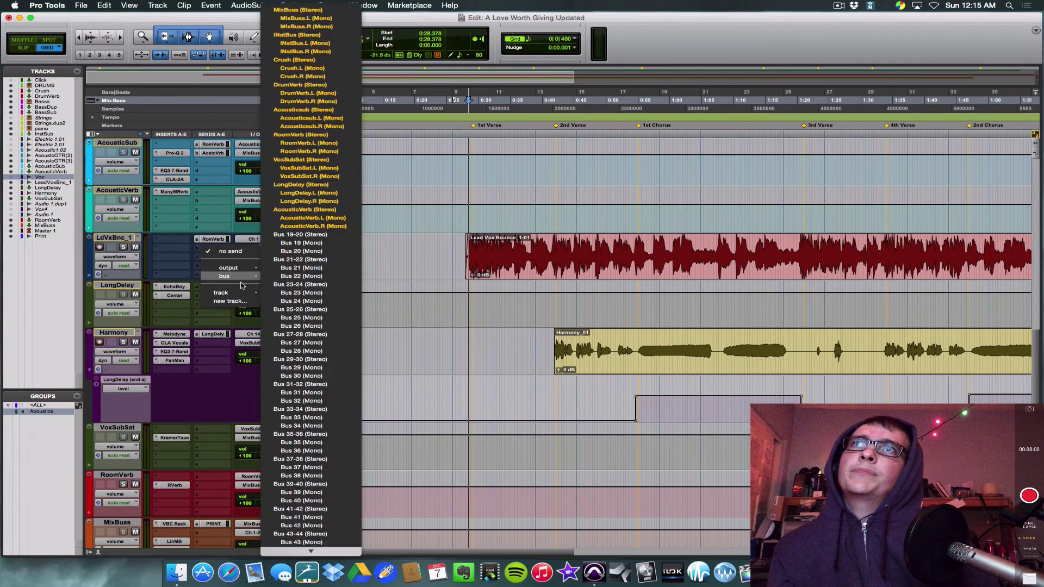
{"action": "mouse_move", "coordinate": [250, 277]}
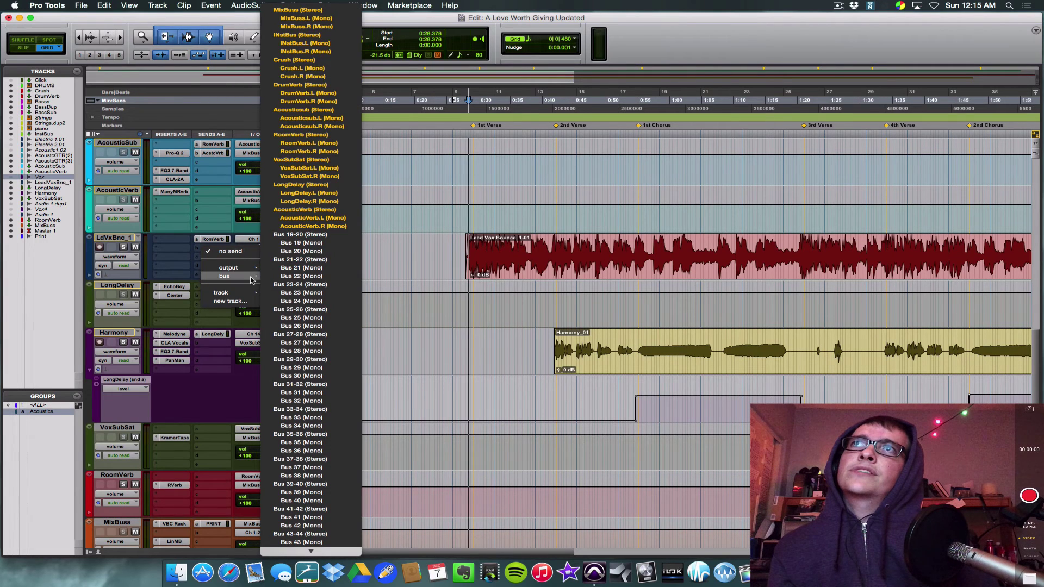
{"action": "left_click", "coordinate": [301, 185]}
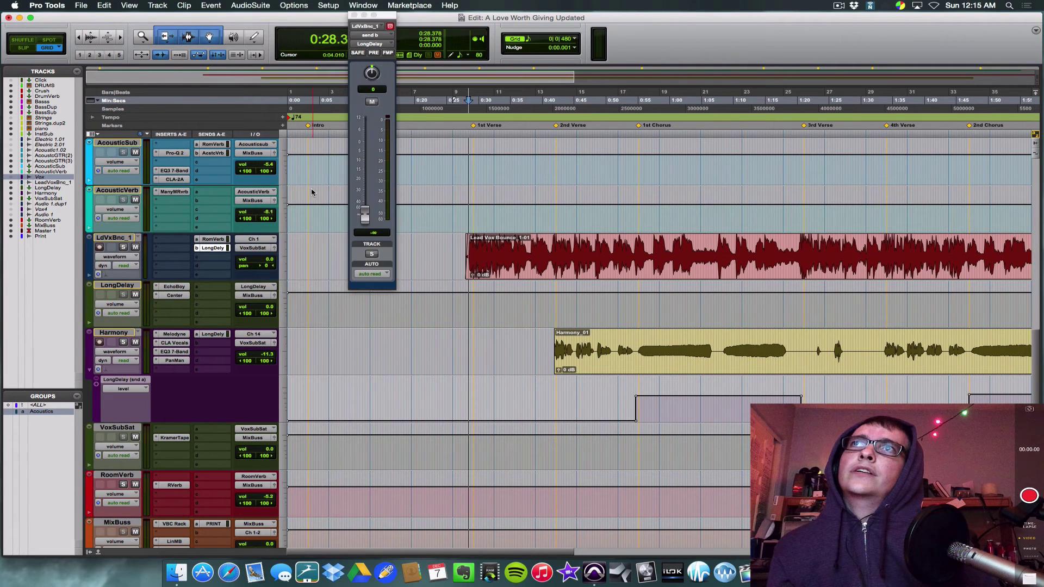
{"action": "left_click", "coordinate": [354, 15]}
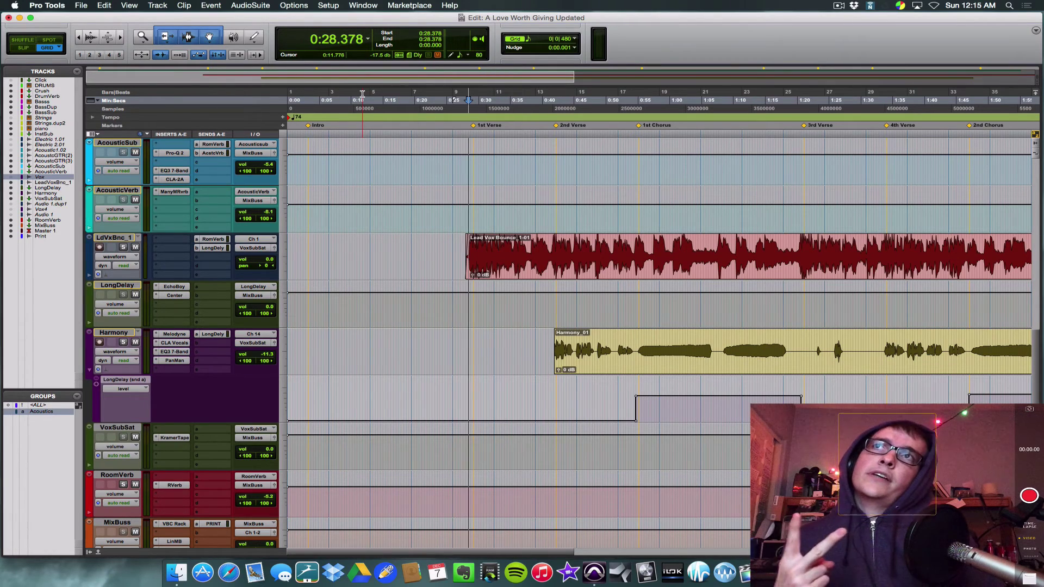
{"action": "scroll", "coordinate": [380, 298], "scroll_direction": "up", "scroll_amount": 7}
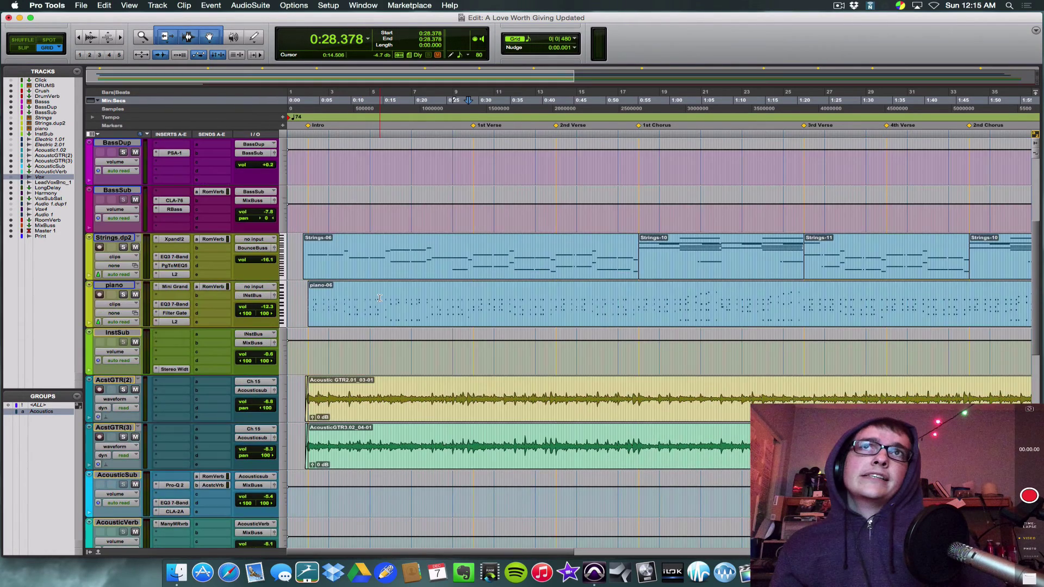
{"action": "scroll", "coordinate": [379, 298], "scroll_direction": "down", "scroll_amount": 4}
{"action": "scroll", "coordinate": [380, 298], "scroll_direction": "up", "scroll_amount": 4}
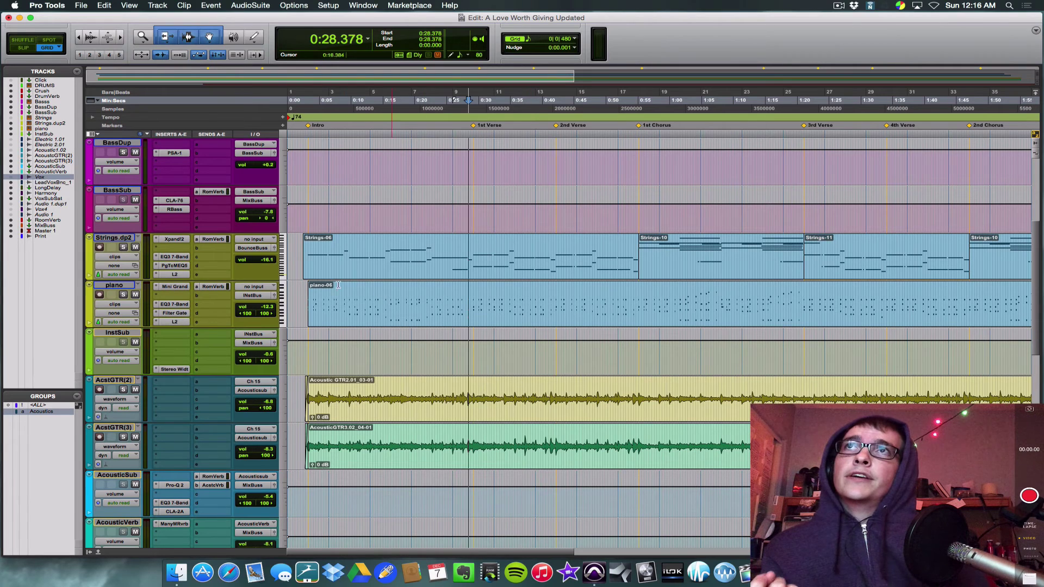
- Bounce BounceBuss to disk as a new LdVxBnc_2 track and move it under Strings.dp2
{"action": "right_click", "coordinate": [263, 250]}
{"action": "left_click", "coordinate": [278, 277]}
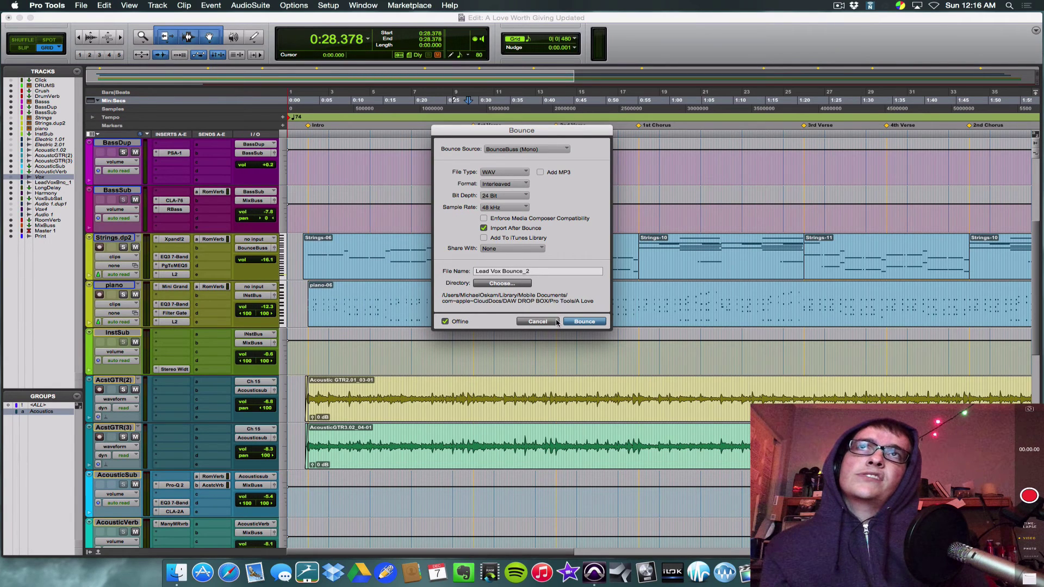
{"action": "left_click", "coordinate": [581, 322]}
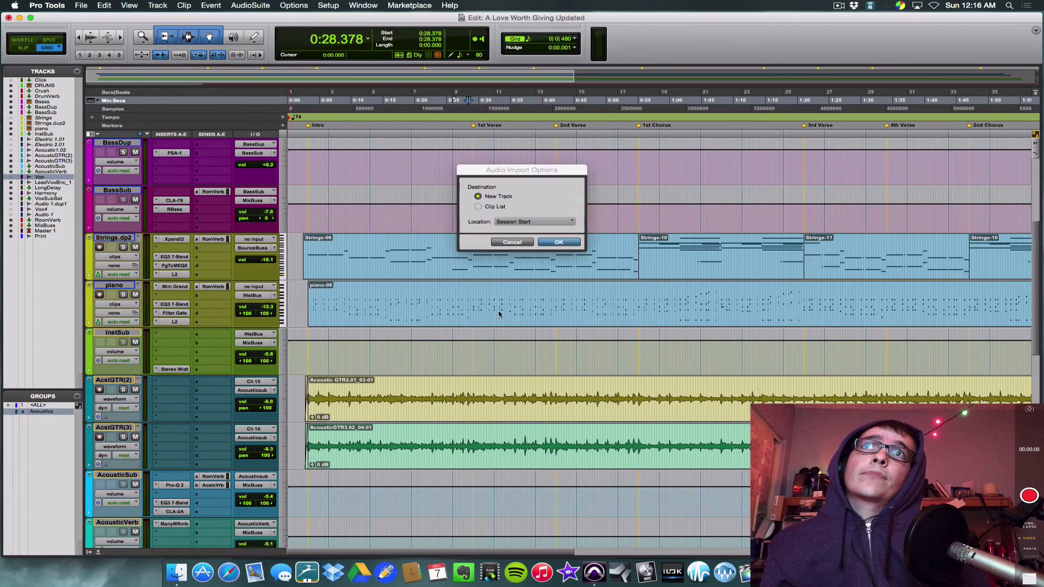
{"action": "left_click", "coordinate": [551, 243]}
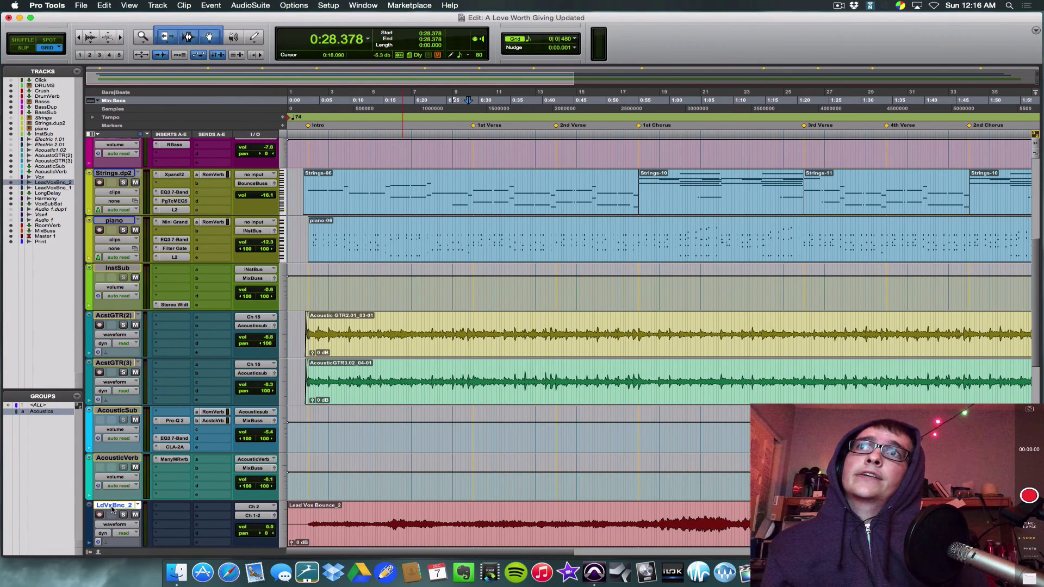
{"action": "left_click_drag", "start_coordinate": [111, 509], "coordinate": [127, 229]}
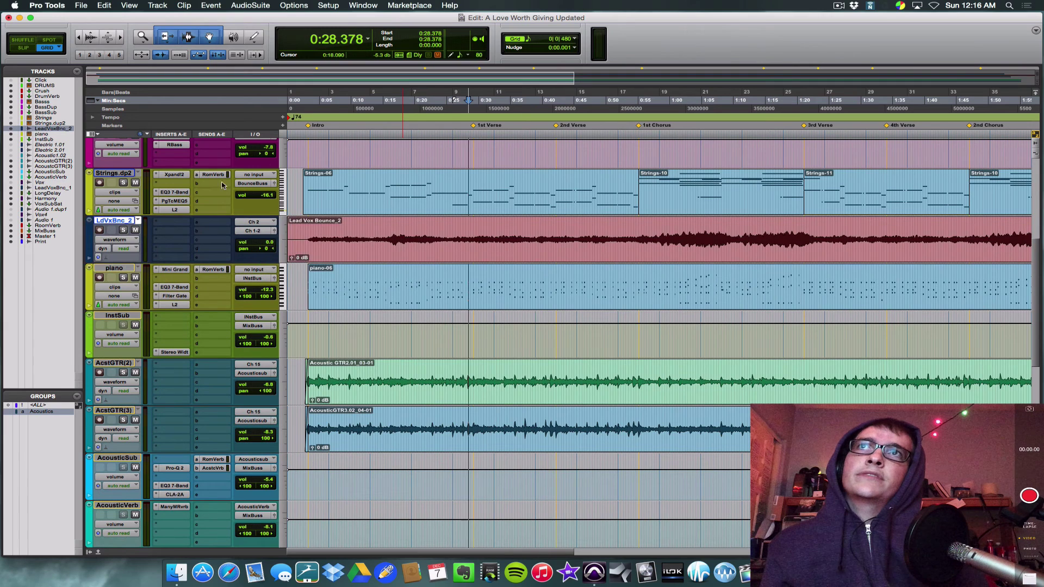
- Solo LdVxBnc_2, hide Strings.dp2, preview the bounce from the intro, then unsolo
{"action": "left_click", "coordinate": [124, 230]}
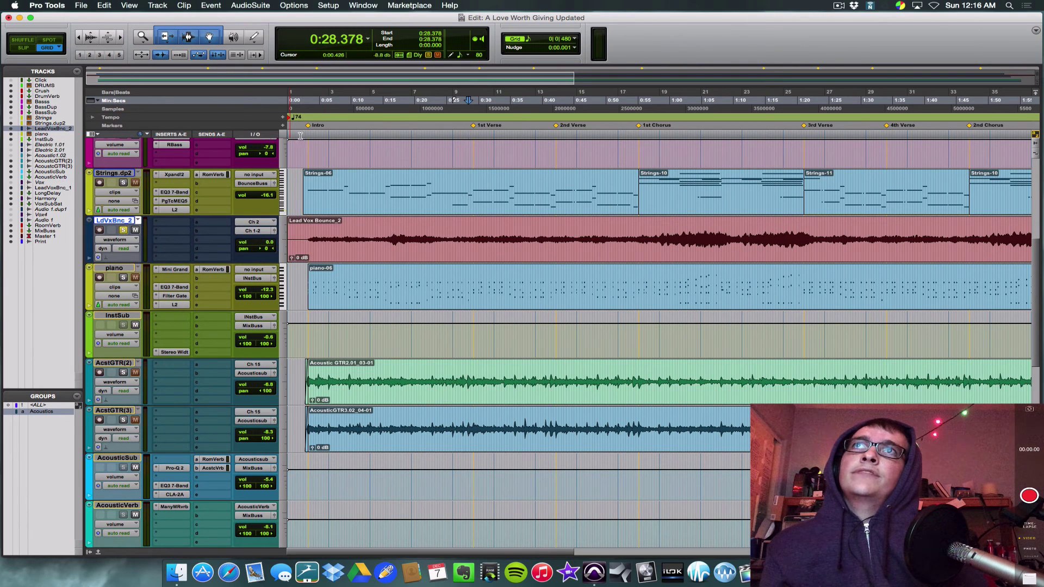
{"action": "left_click", "coordinate": [317, 112]}
{"action": "right_click", "coordinate": [127, 176]}
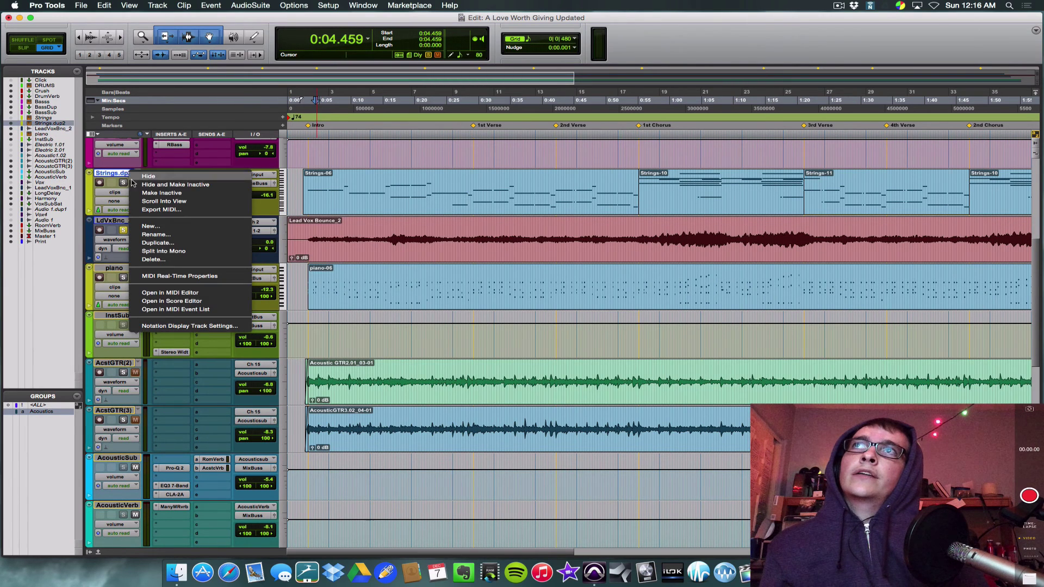
{"action": "left_click", "coordinate": [142, 180]}
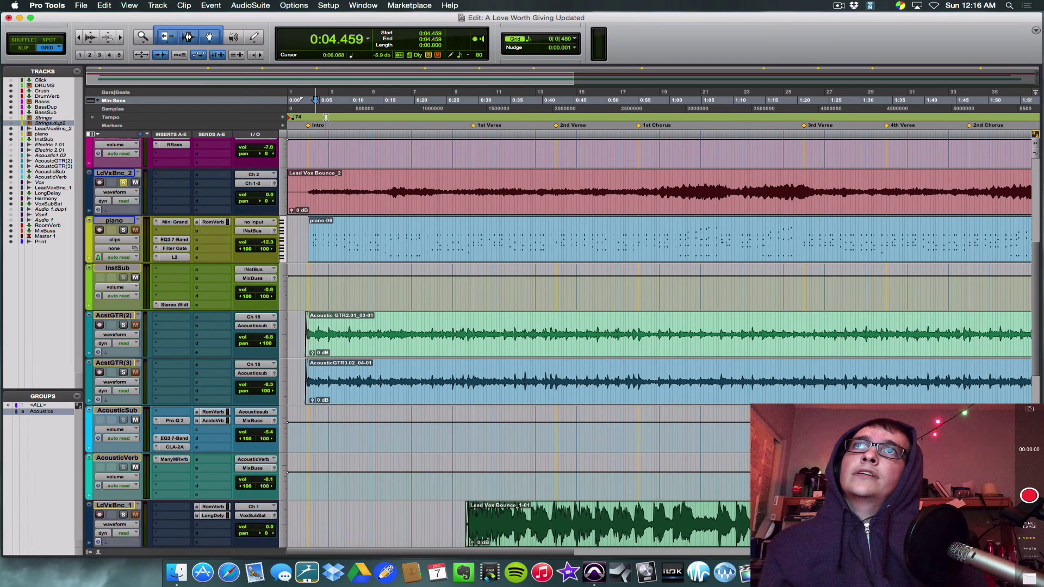
{"action": "key", "text": "space"}
{"action": "key", "text": "space"}
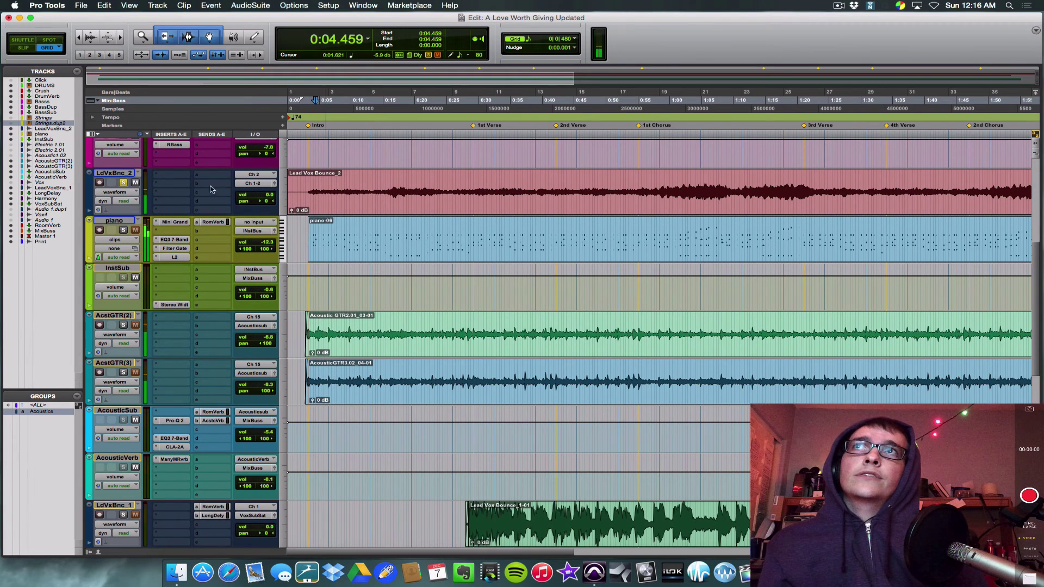
{"action": "left_click", "coordinate": [124, 184]}
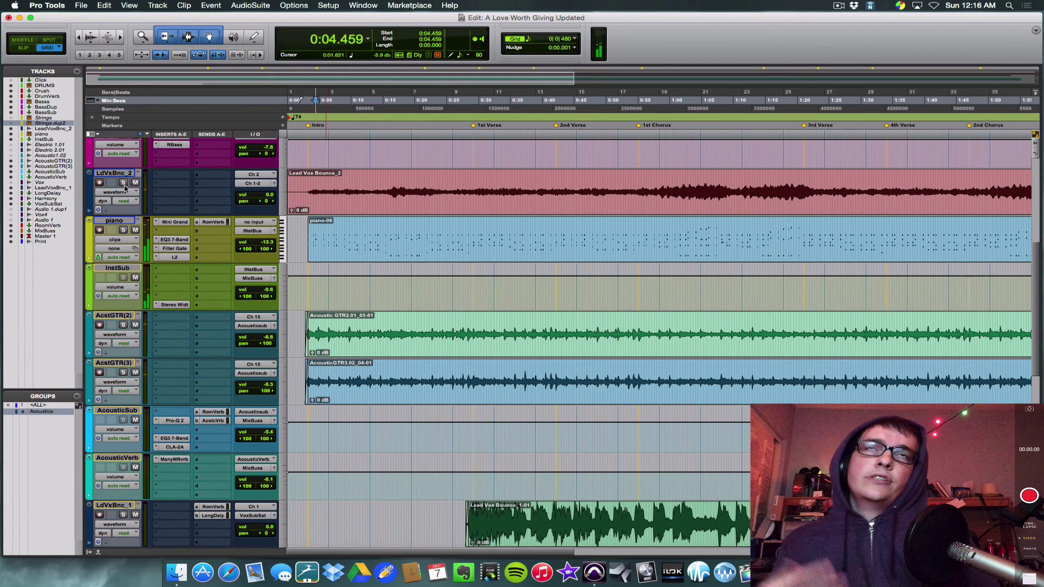
- Check LdVxBnc_2's insert choices and leave it without any plug-in
{"action": "left_click", "coordinate": [158, 179]}
{"action": "mouse_move", "coordinate": [173, 194]}
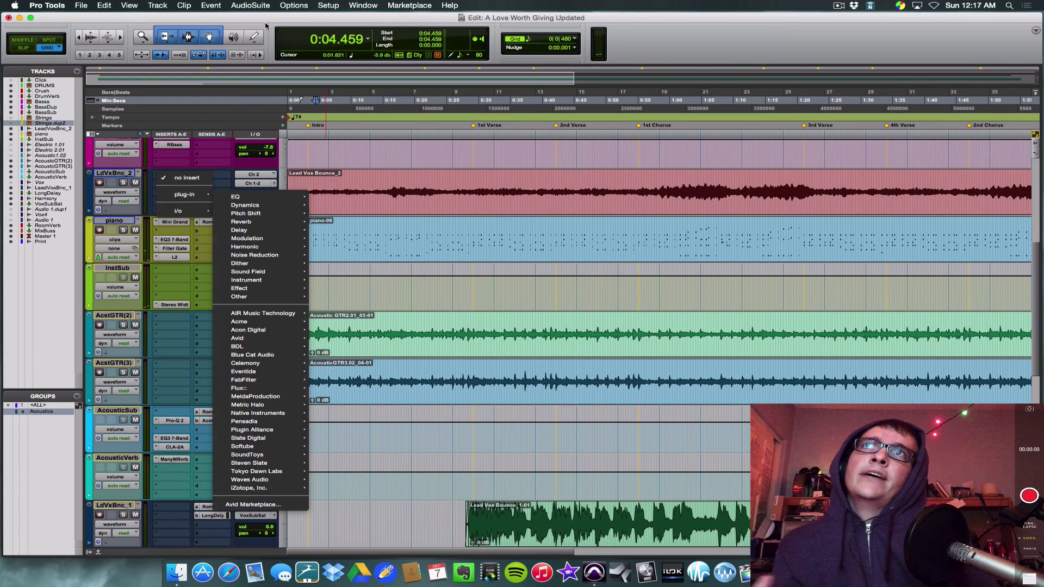
{"action": "left_click", "coordinate": [211, 86]}
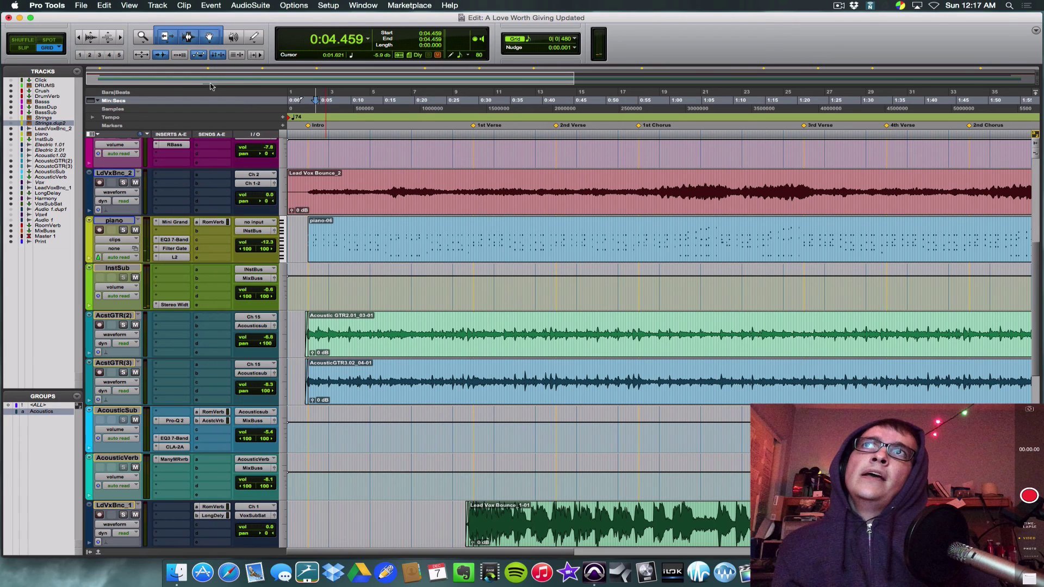
- In the Tracks list, hide LdVxBnc_2 and show the inactive Strings MIDI track
{"action": "left_click", "coordinate": [10, 129]}
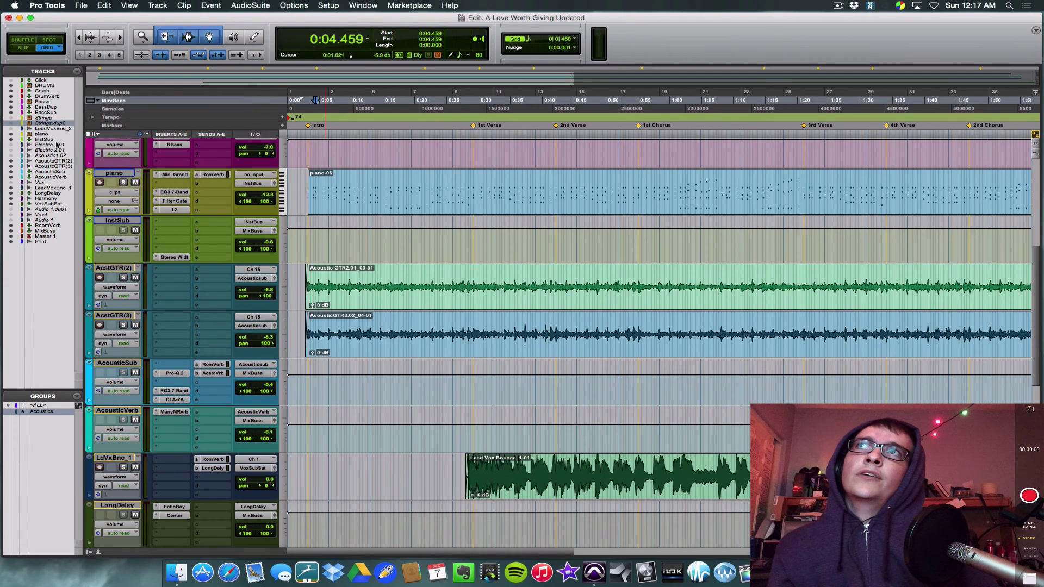
{"action": "left_click", "coordinate": [10, 118]}
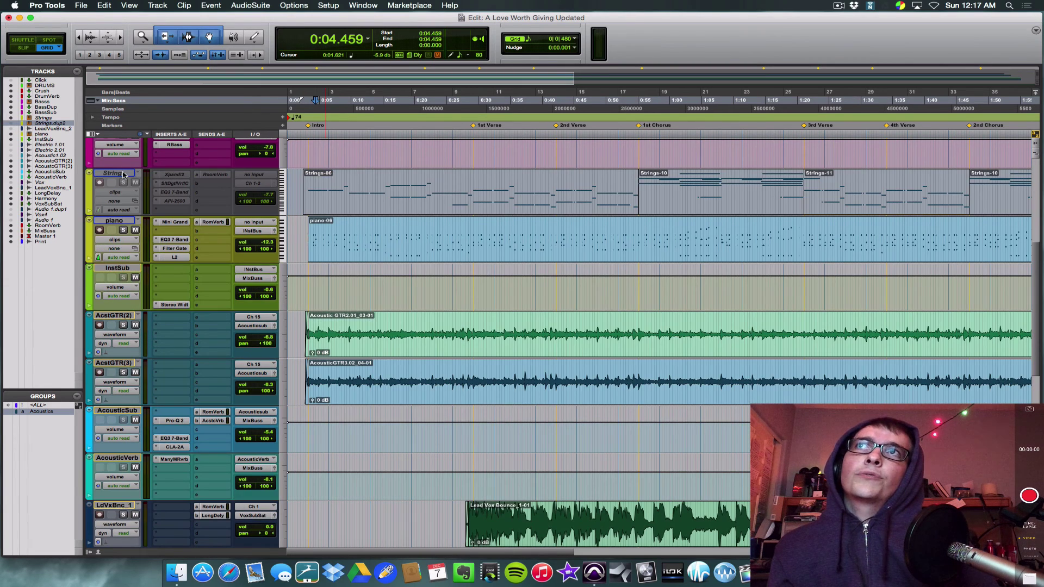